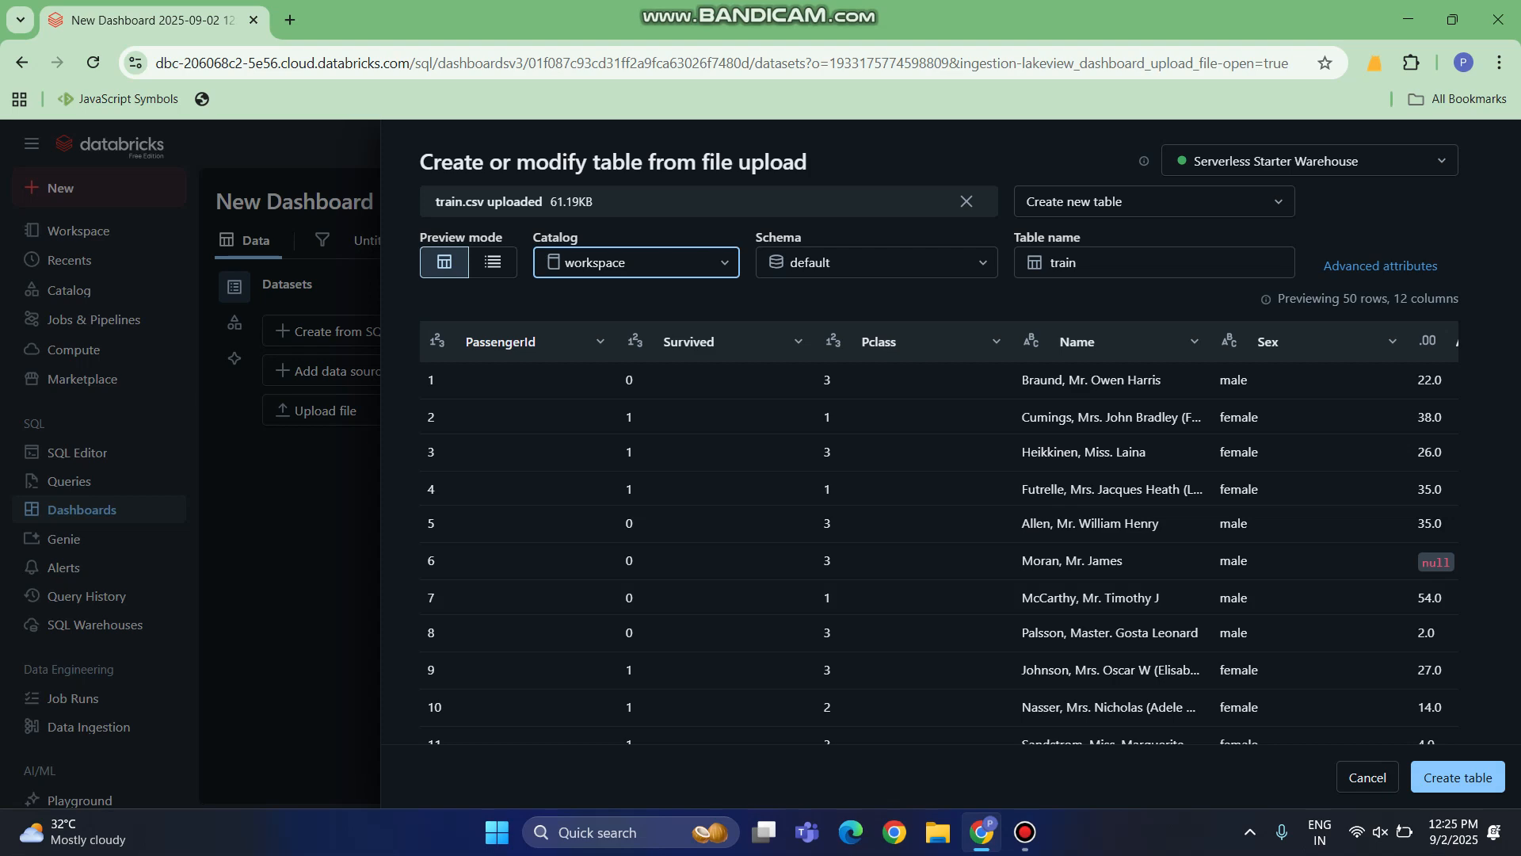
# Step: Create the train table from the uploaded train.csv in the workspace catalog's default schema
pyautogui.click(1458, 777)
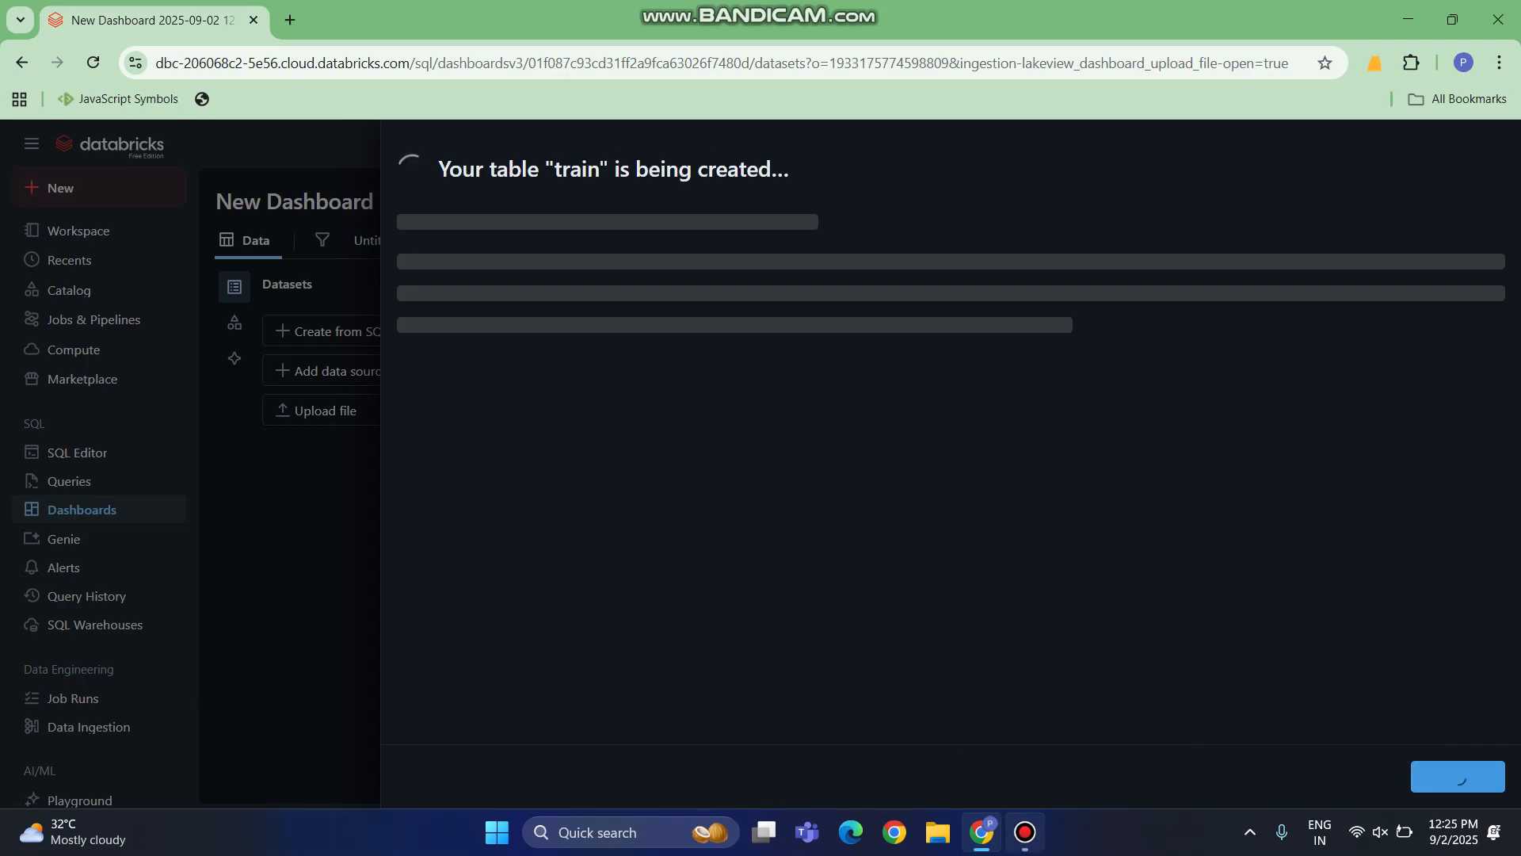
pyautogui.hotkey('alt', 'Tab')
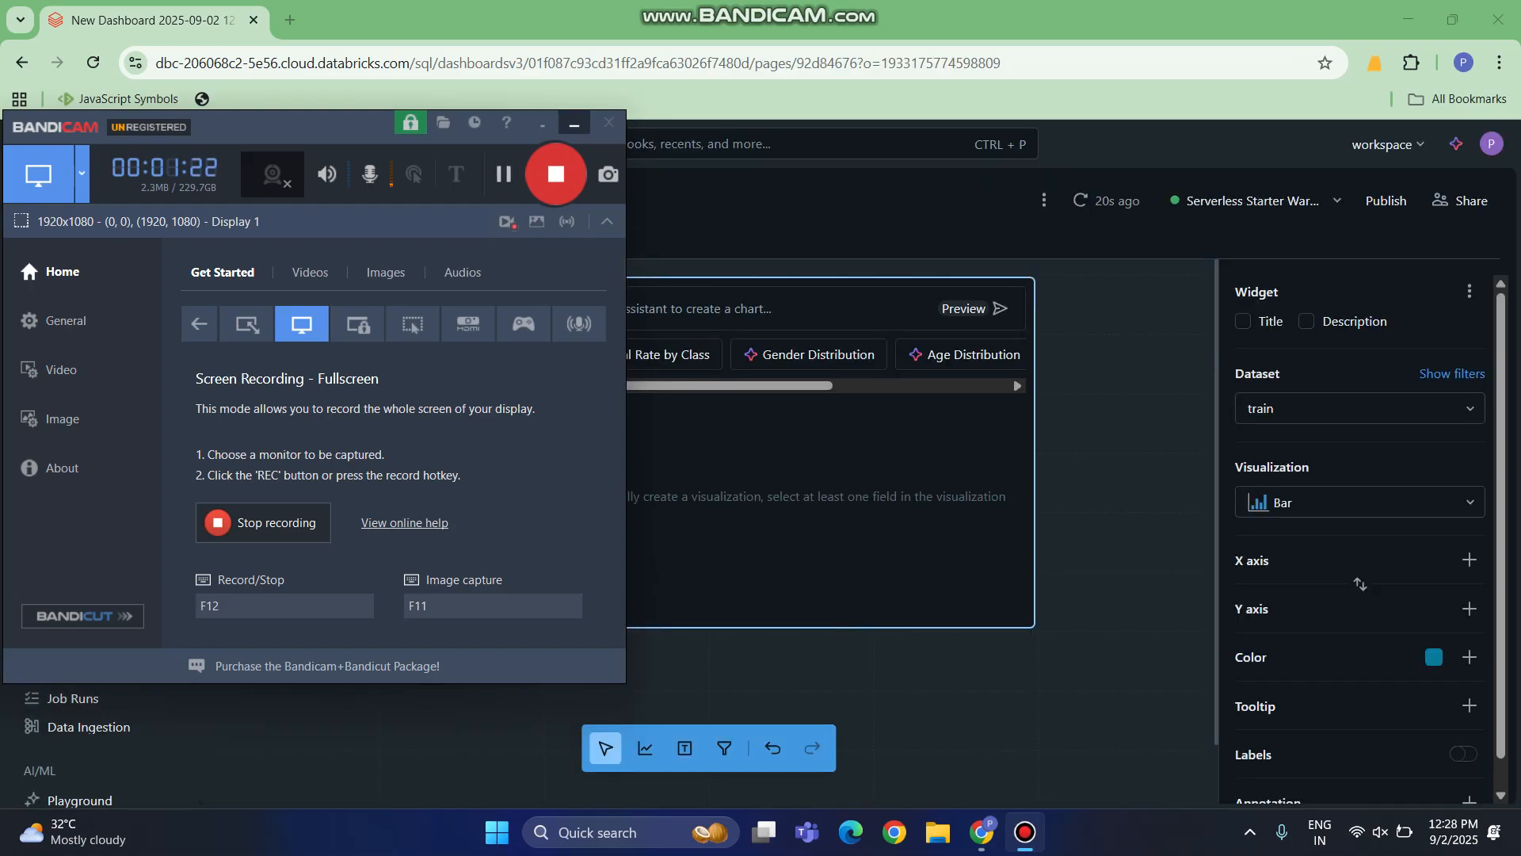
pyautogui.click(542, 125)
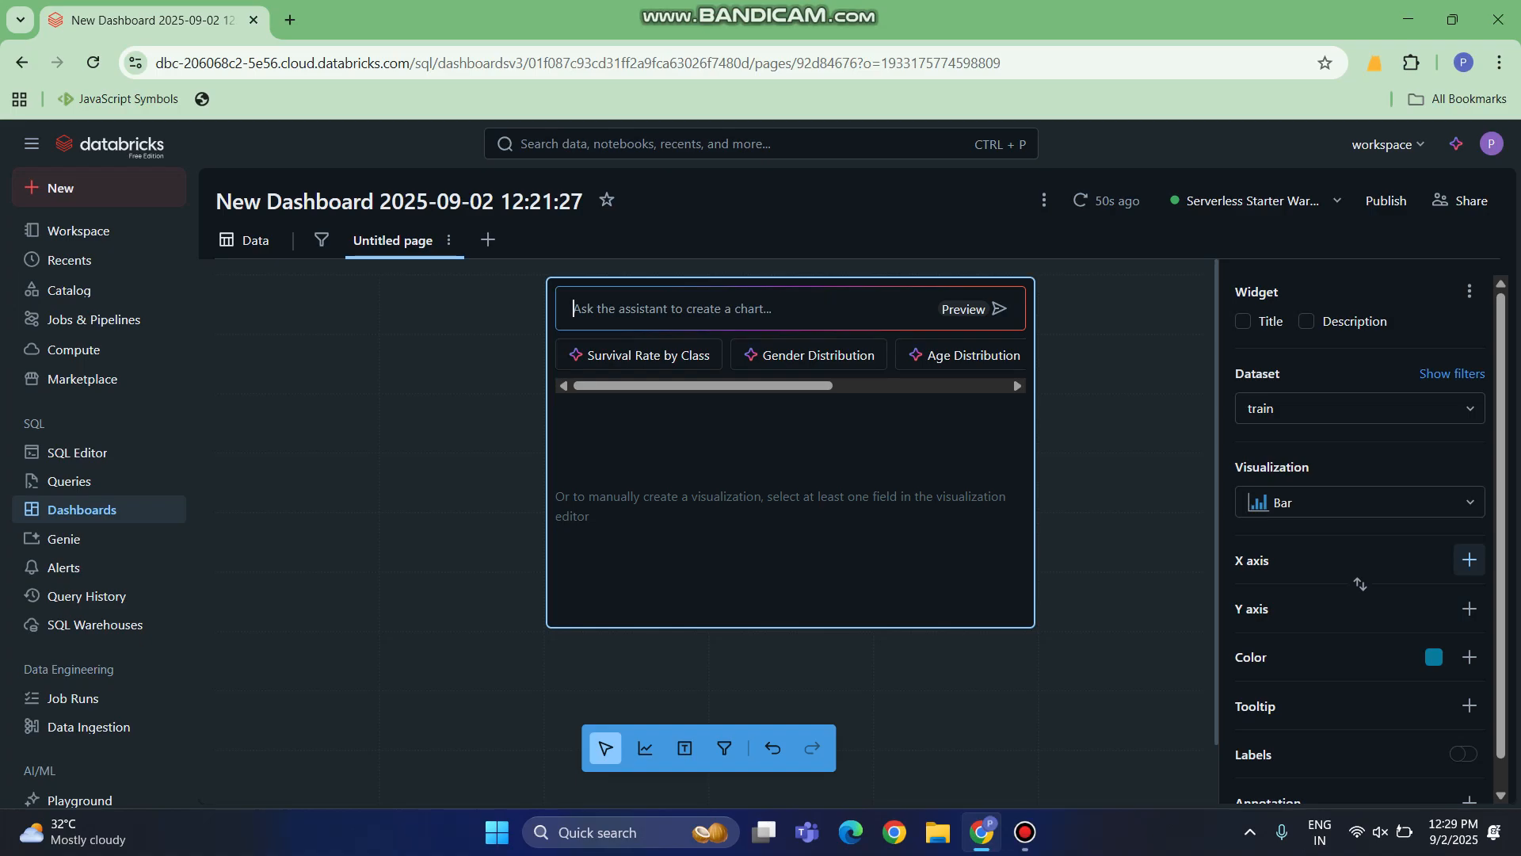
# Step: Assign Pclass to the bar chart's X axis and Fare to its Y axis
pyautogui.click(1470, 560)
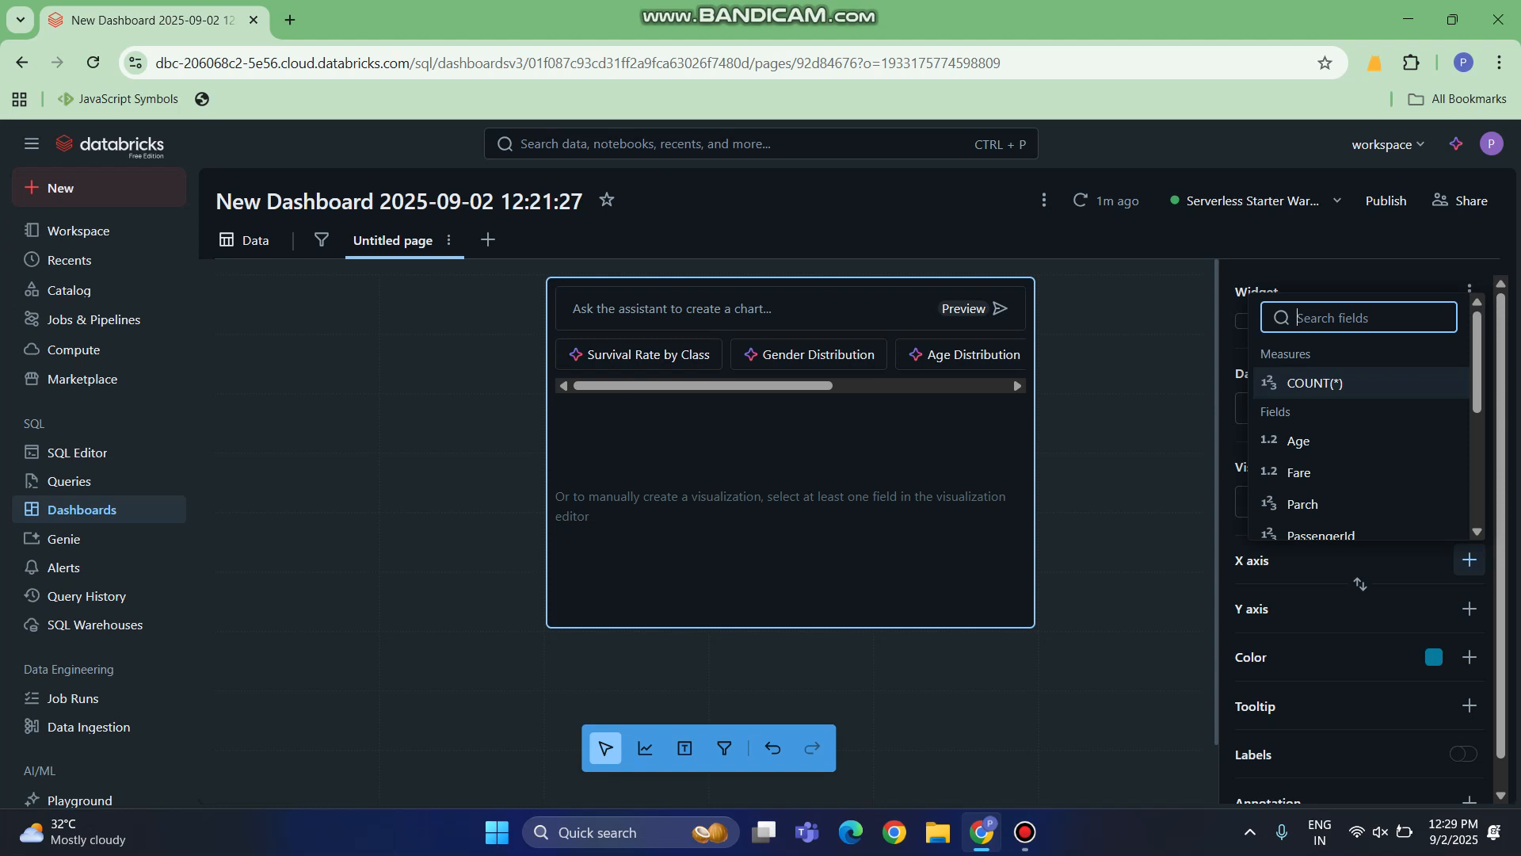
pyautogui.scroll(-3, 1359, 472)
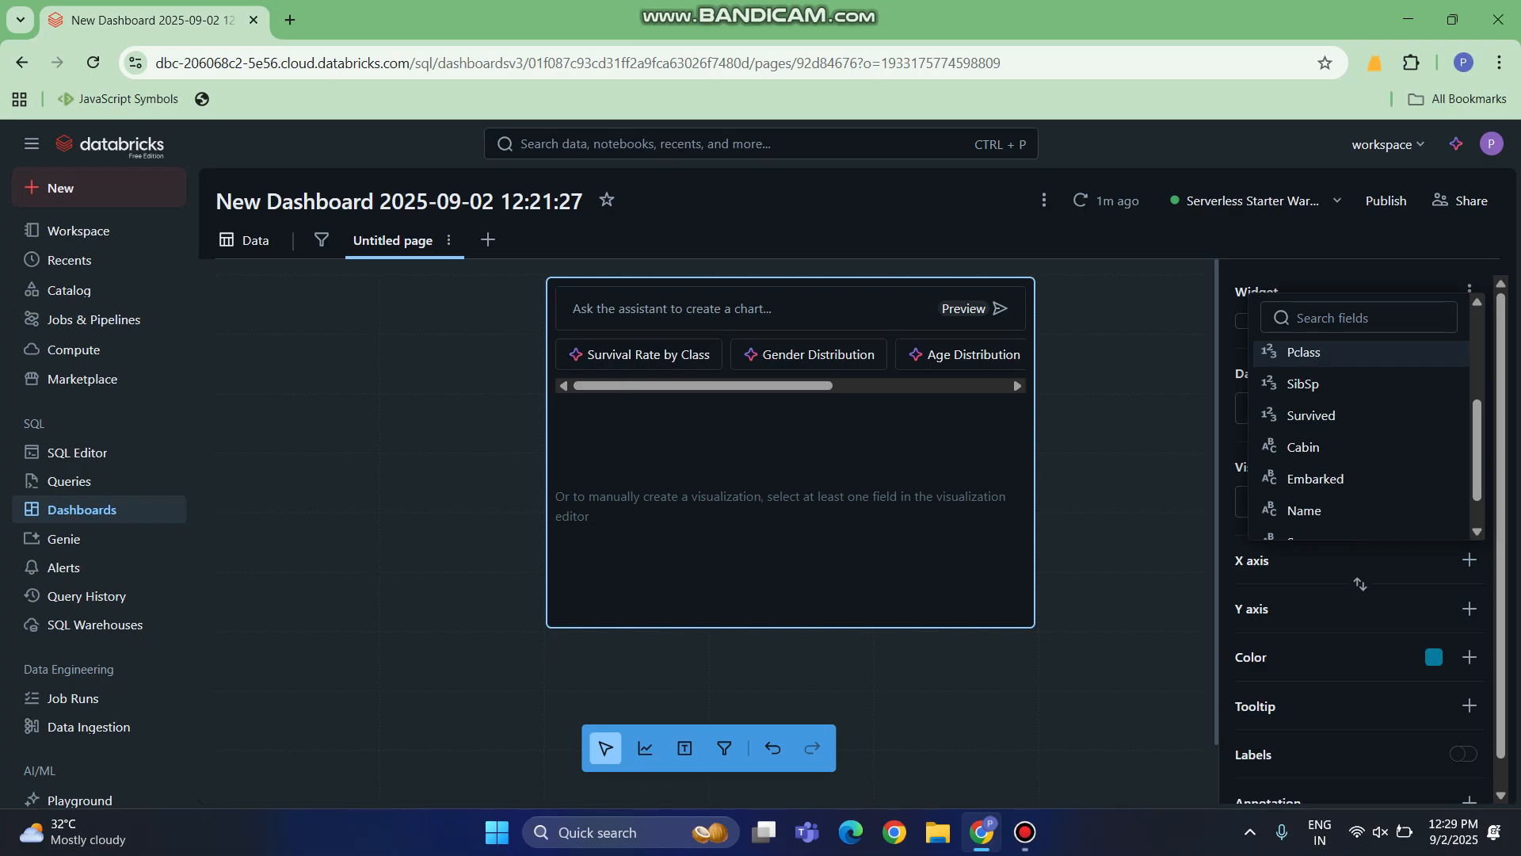
pyautogui.press('Return')
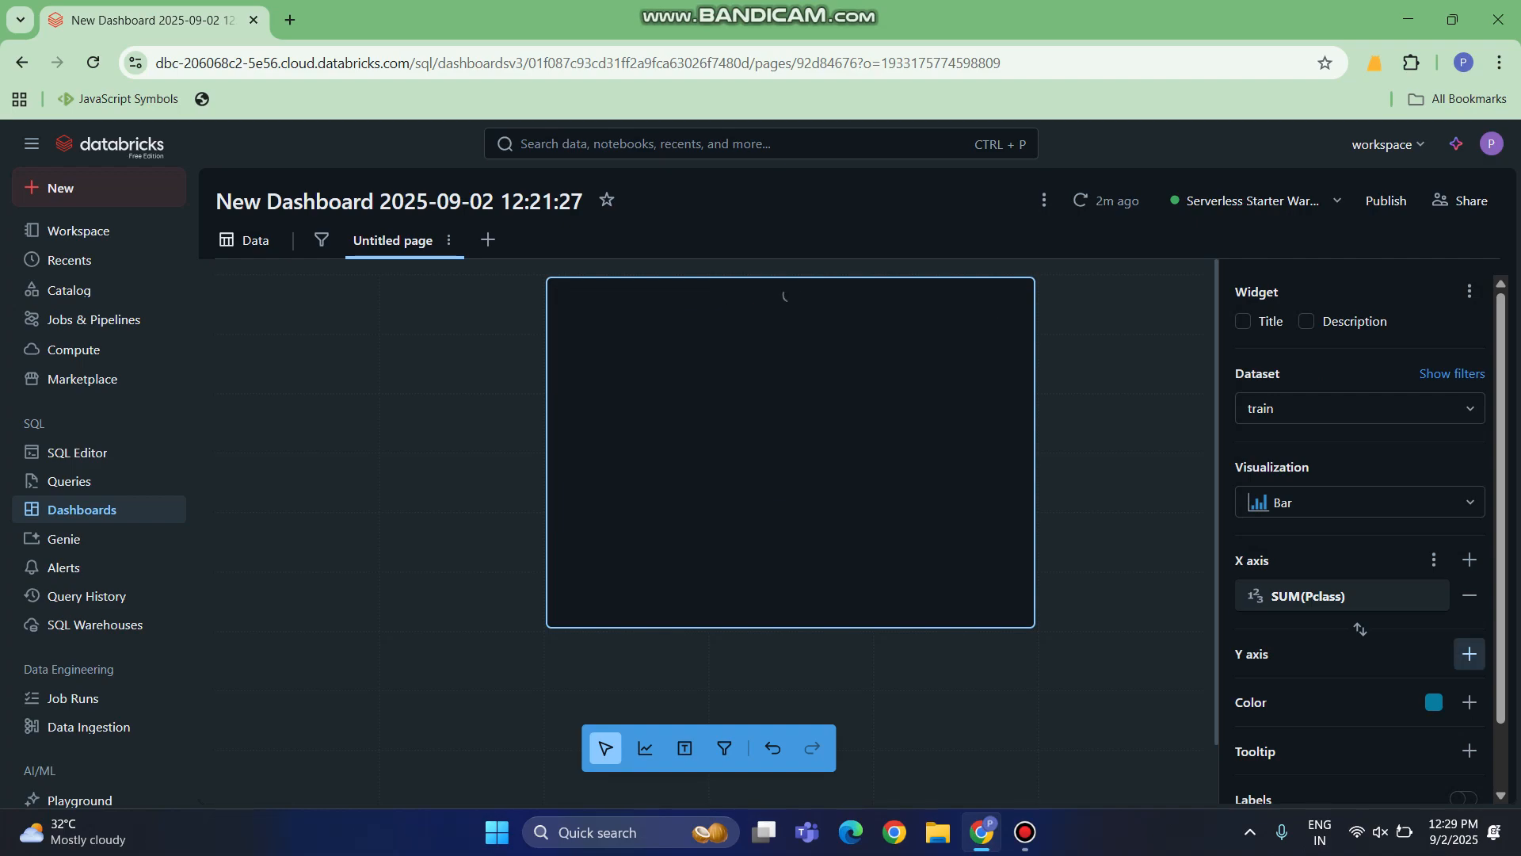
pyautogui.click(1470, 654)
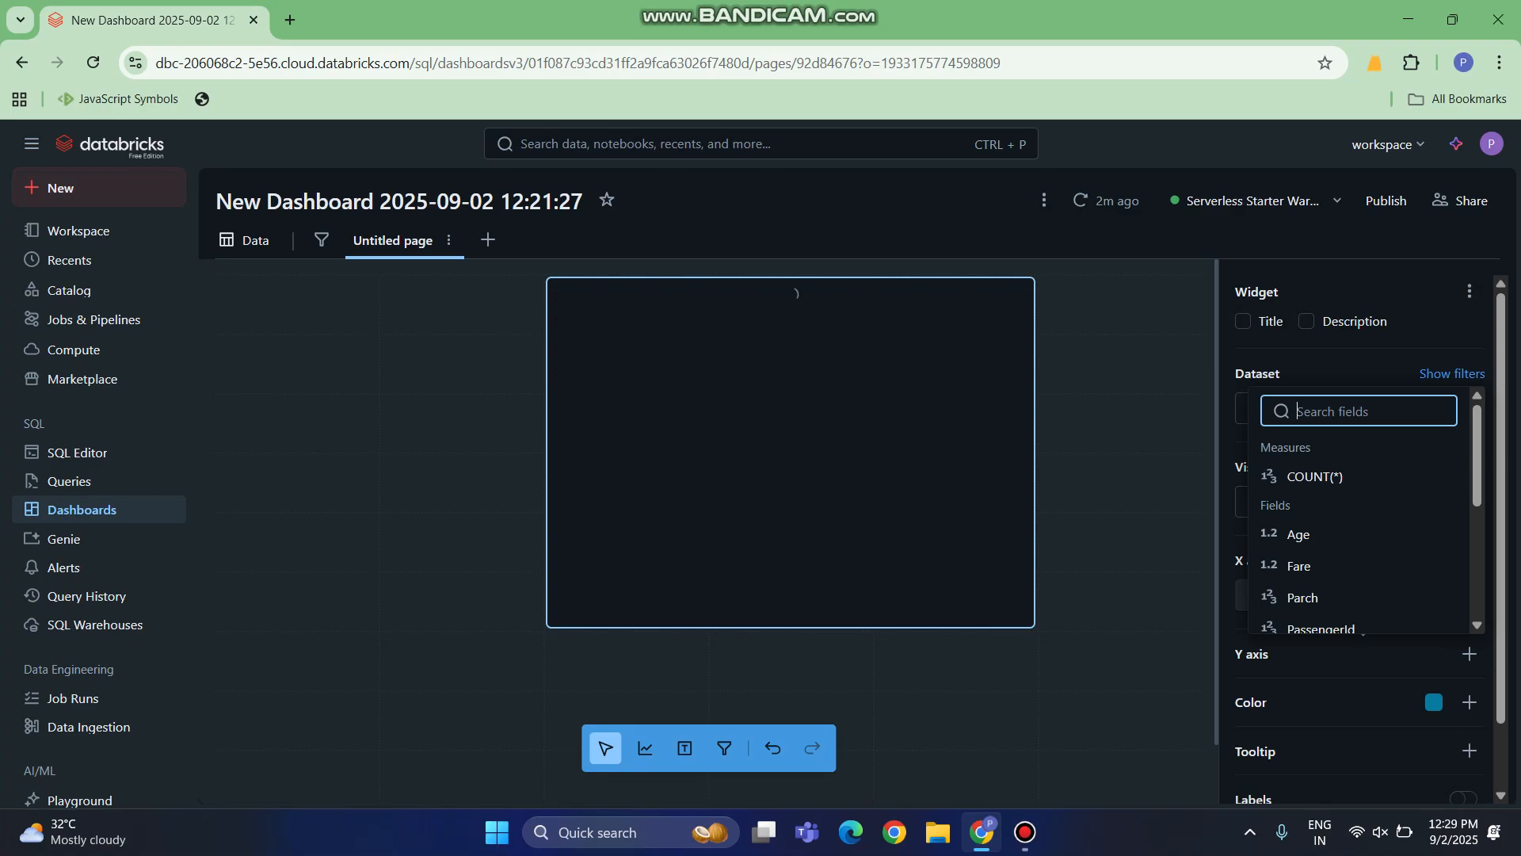
pyautogui.click(1298, 565)
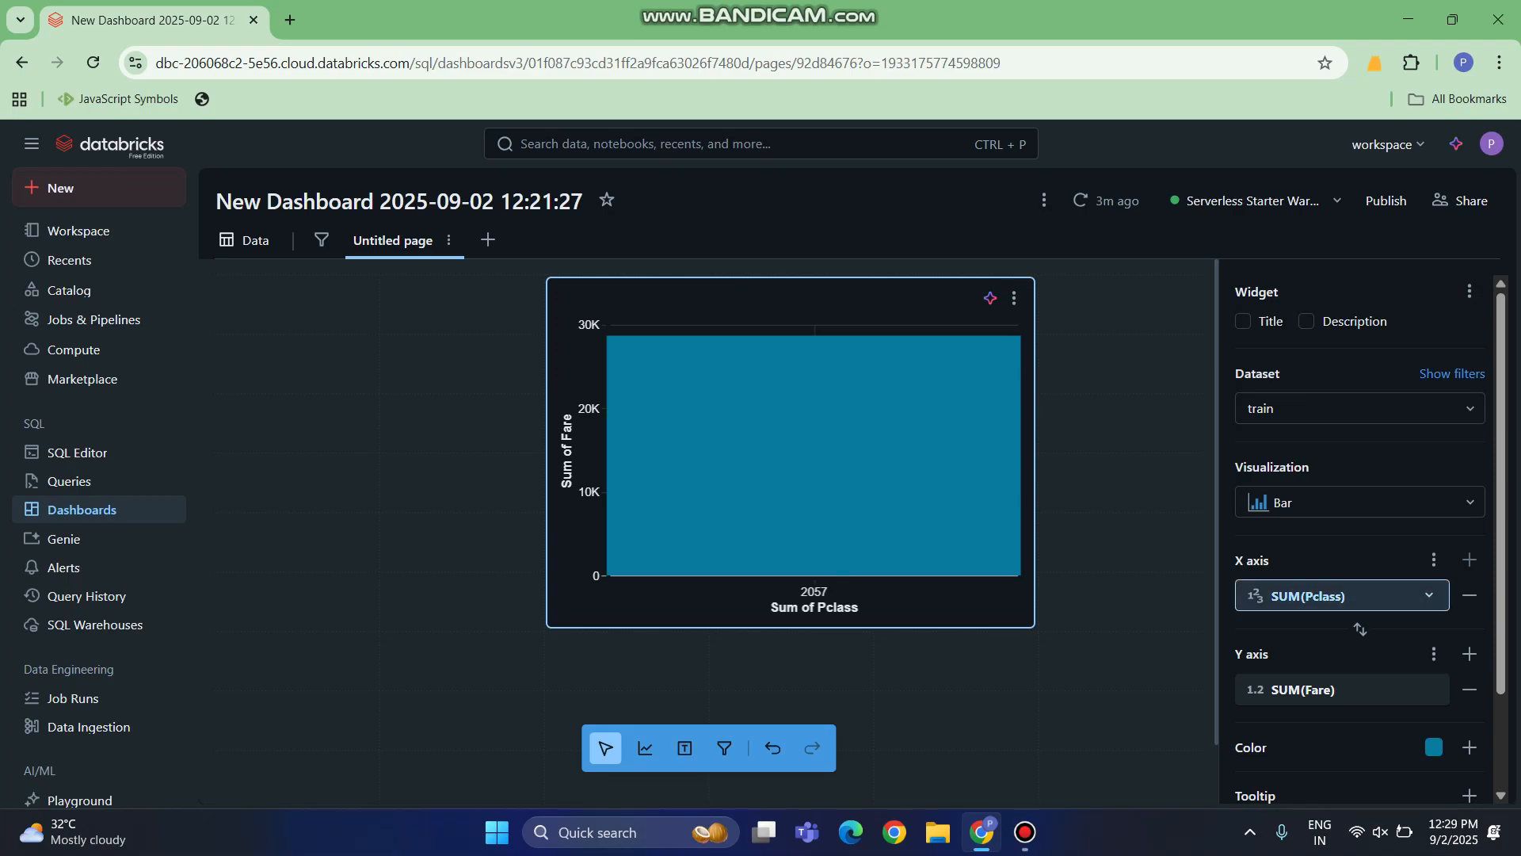
# Step: Remove the aggregation from the X-axis Pclass field and set its scale type to Categorical
pyautogui.click(1428, 595)
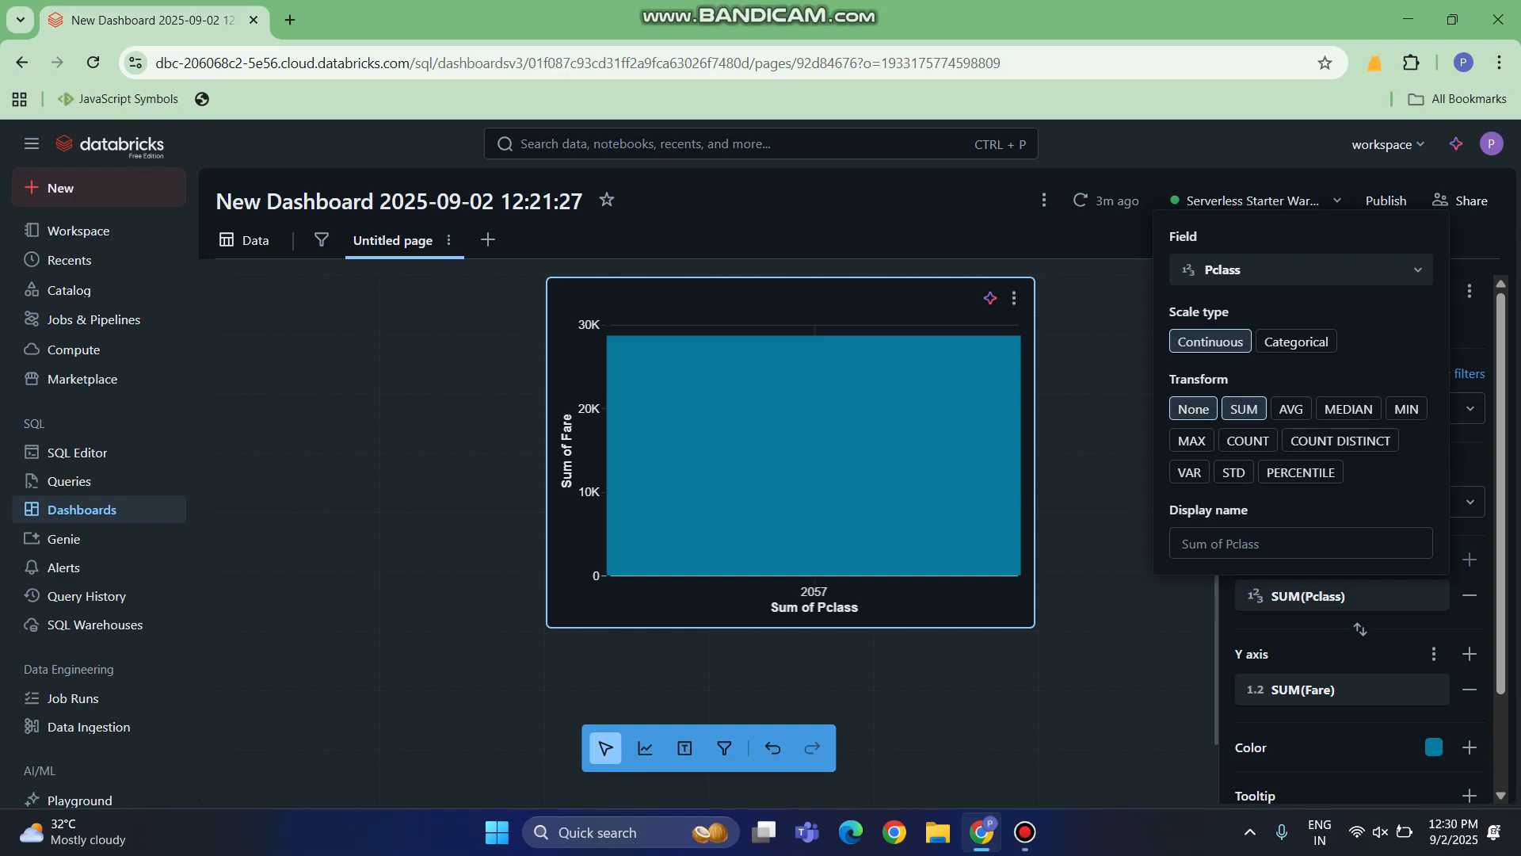
pyautogui.click(1193, 409)
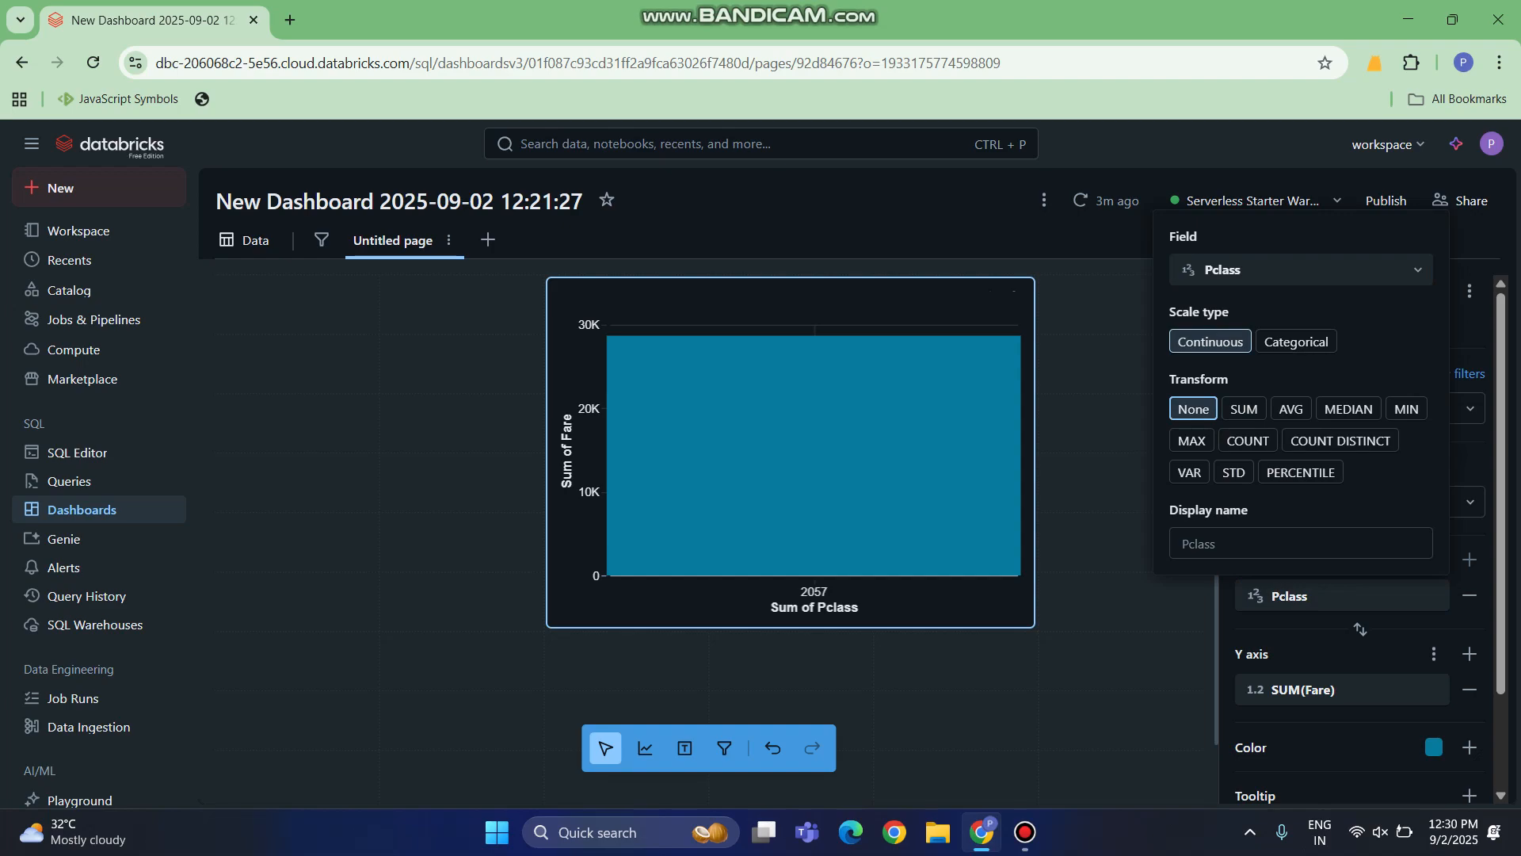
pyautogui.click(1296, 342)
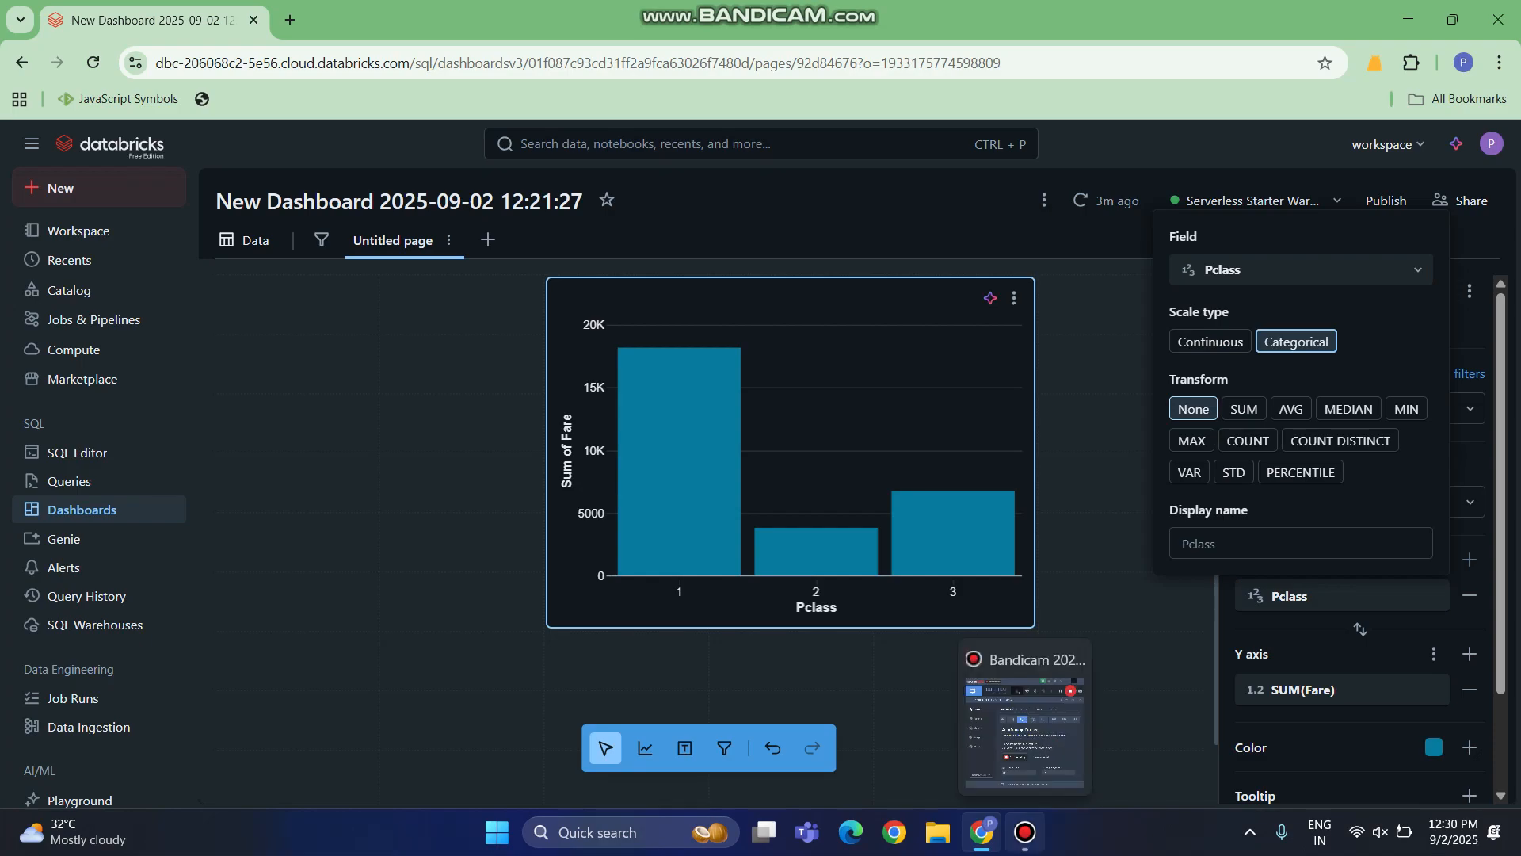
pyautogui.click(1025, 832)
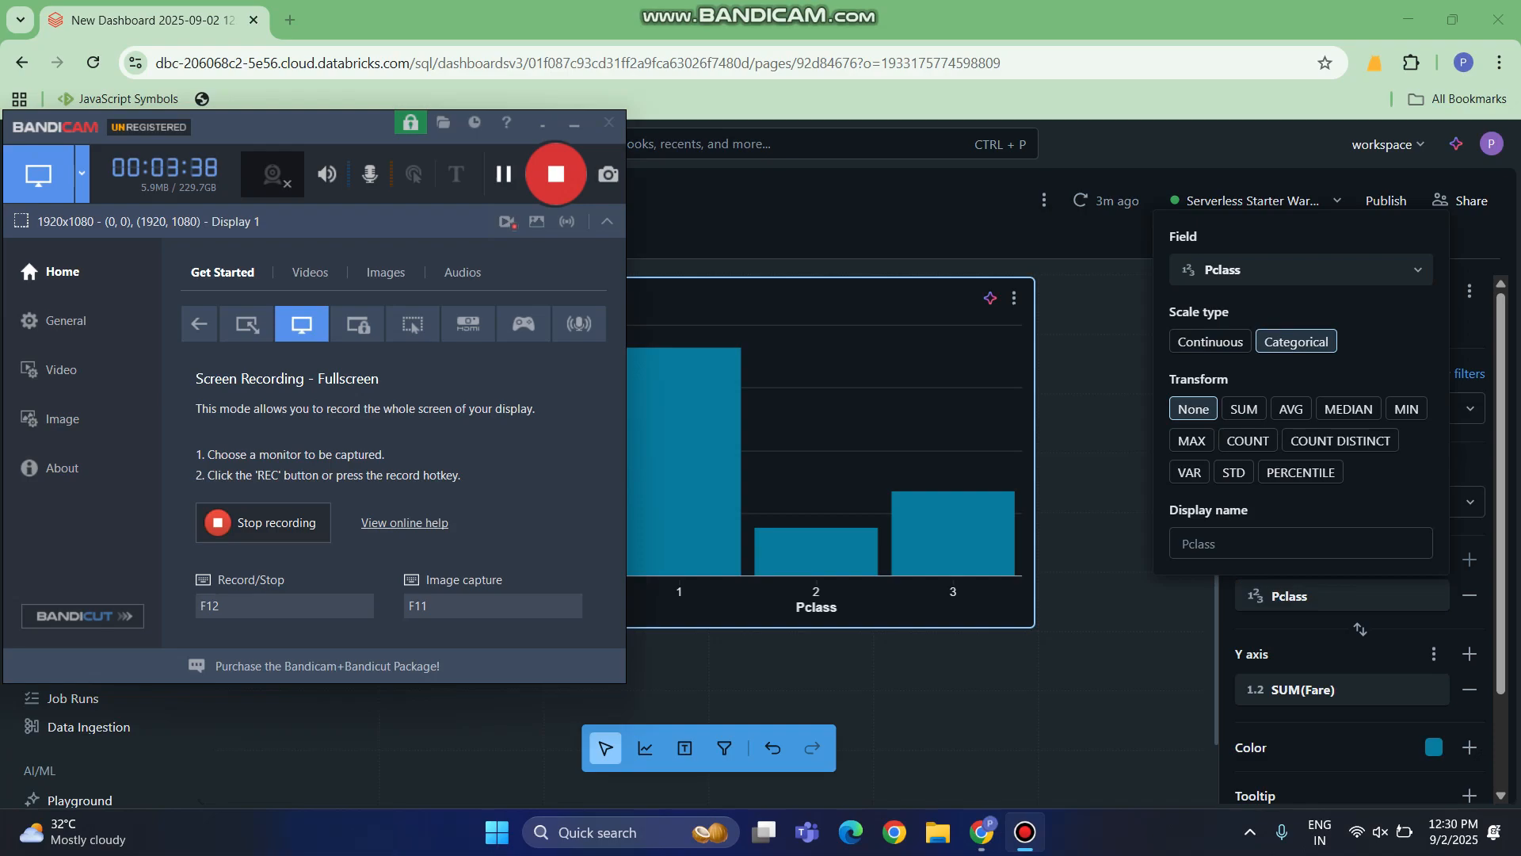
pyautogui.click(504, 174)
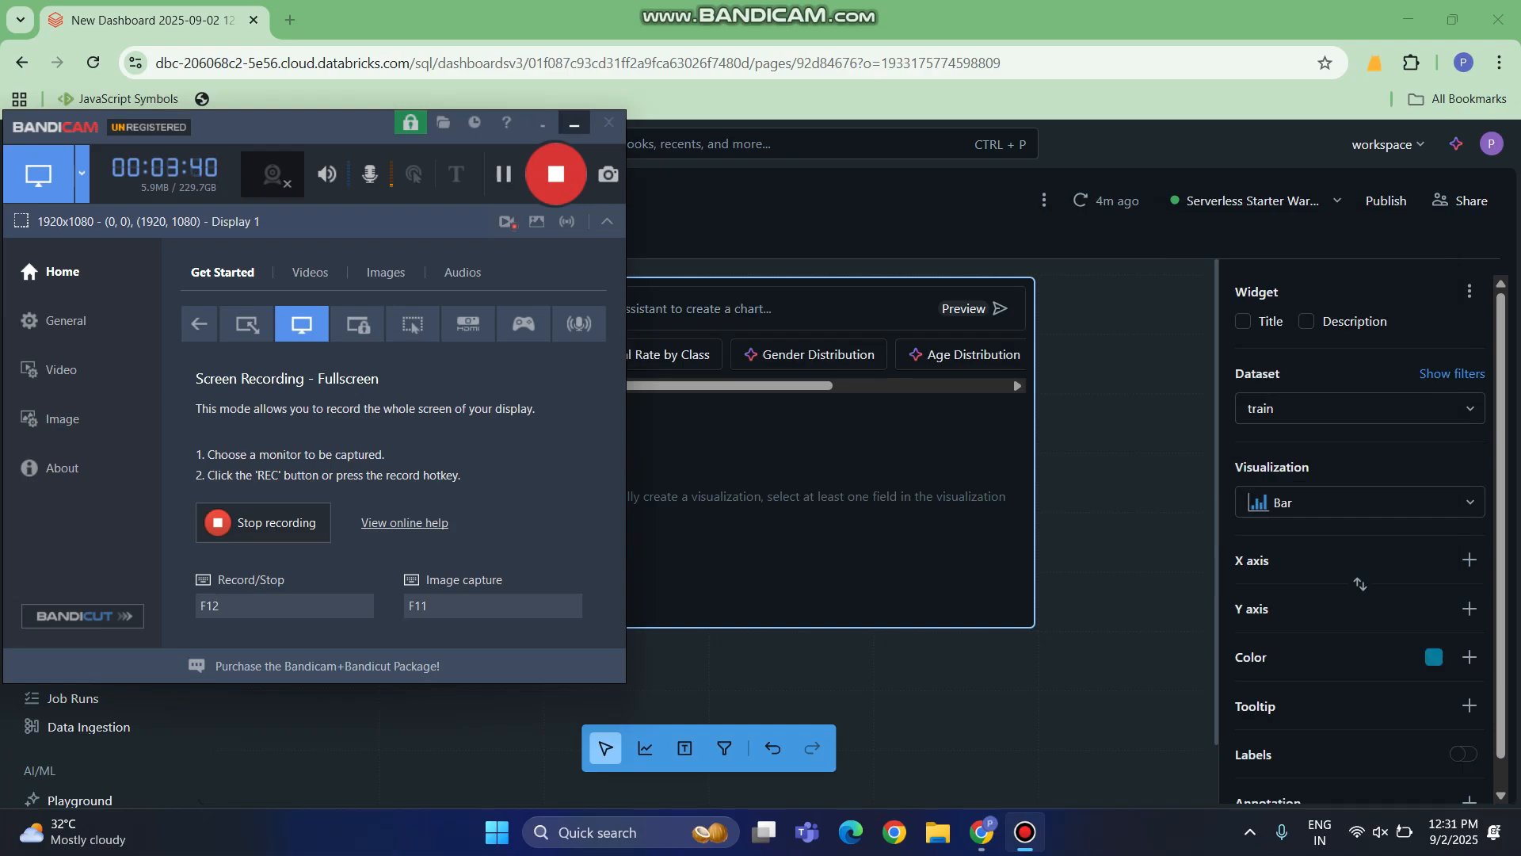
pyautogui.click(574, 124)
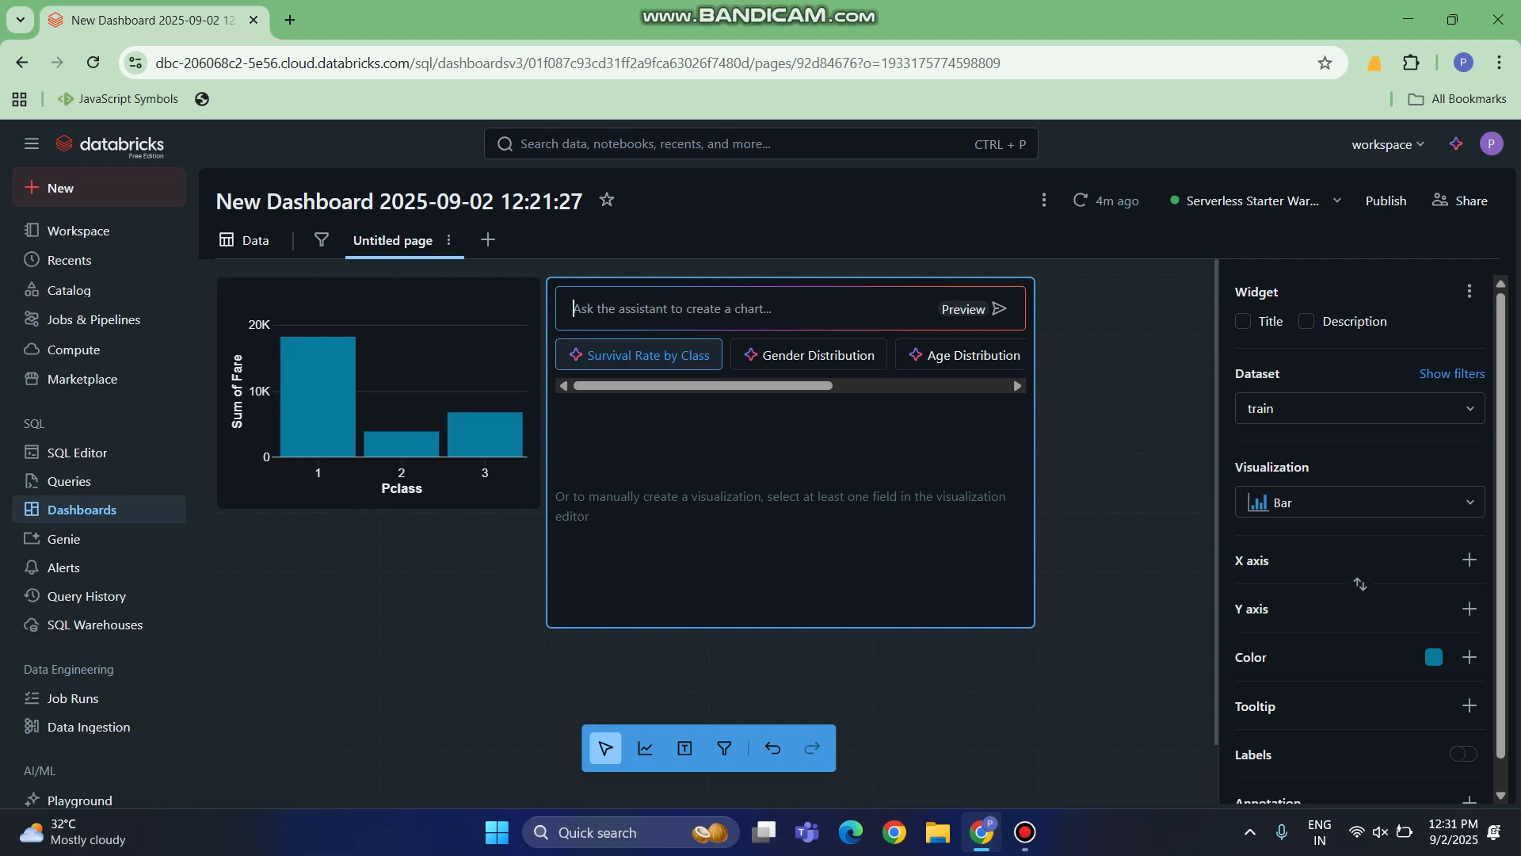
# Step: Generate and accept the suggested Survival Rate by Class chart, and shrink it to match the neighbouring fare chart's size
pyautogui.click(648, 355)
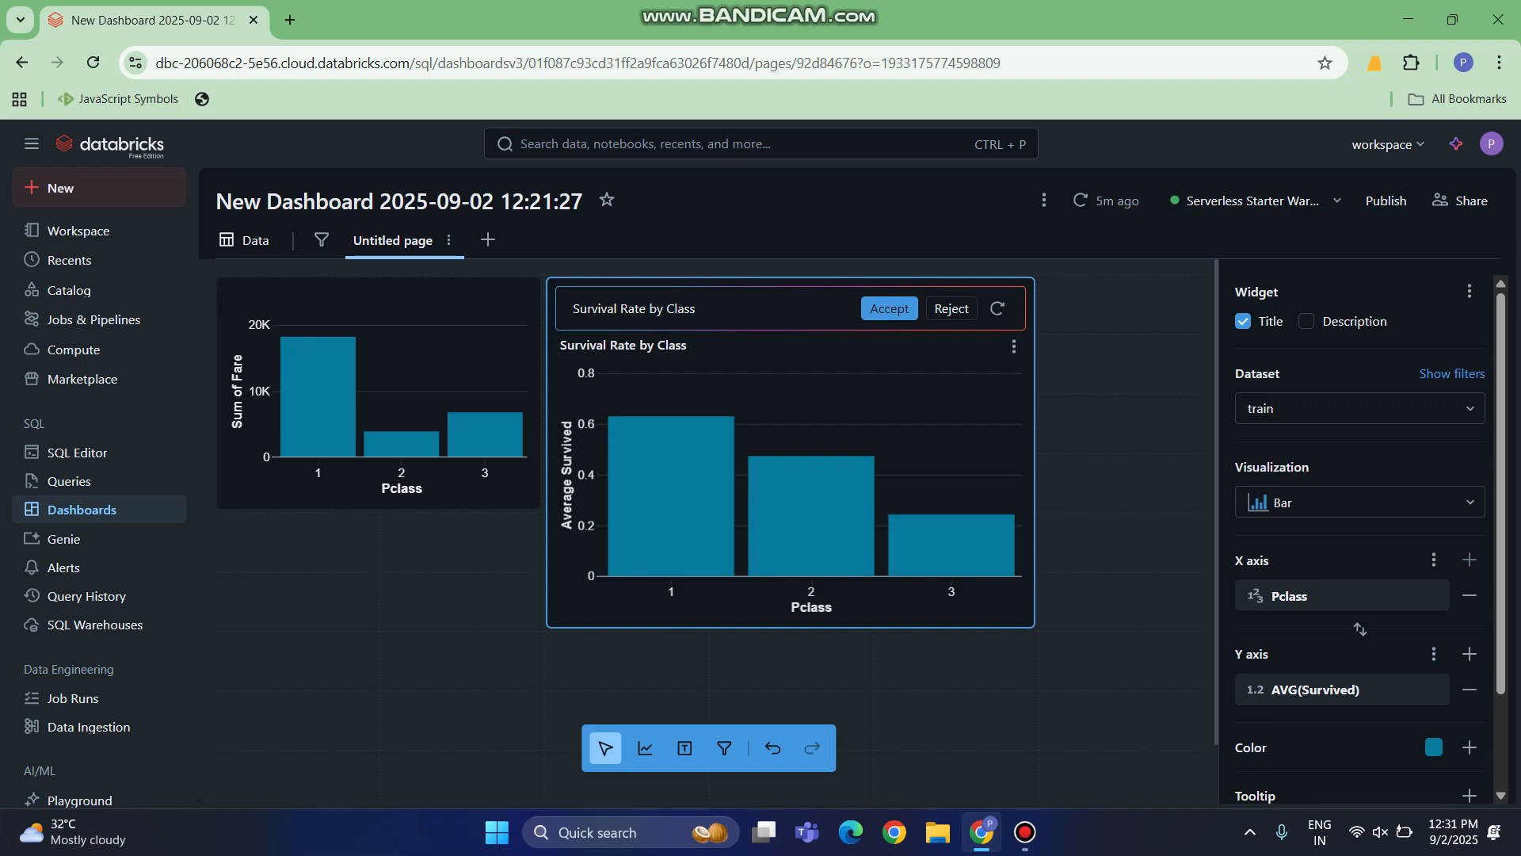
pyautogui.click(889, 309)
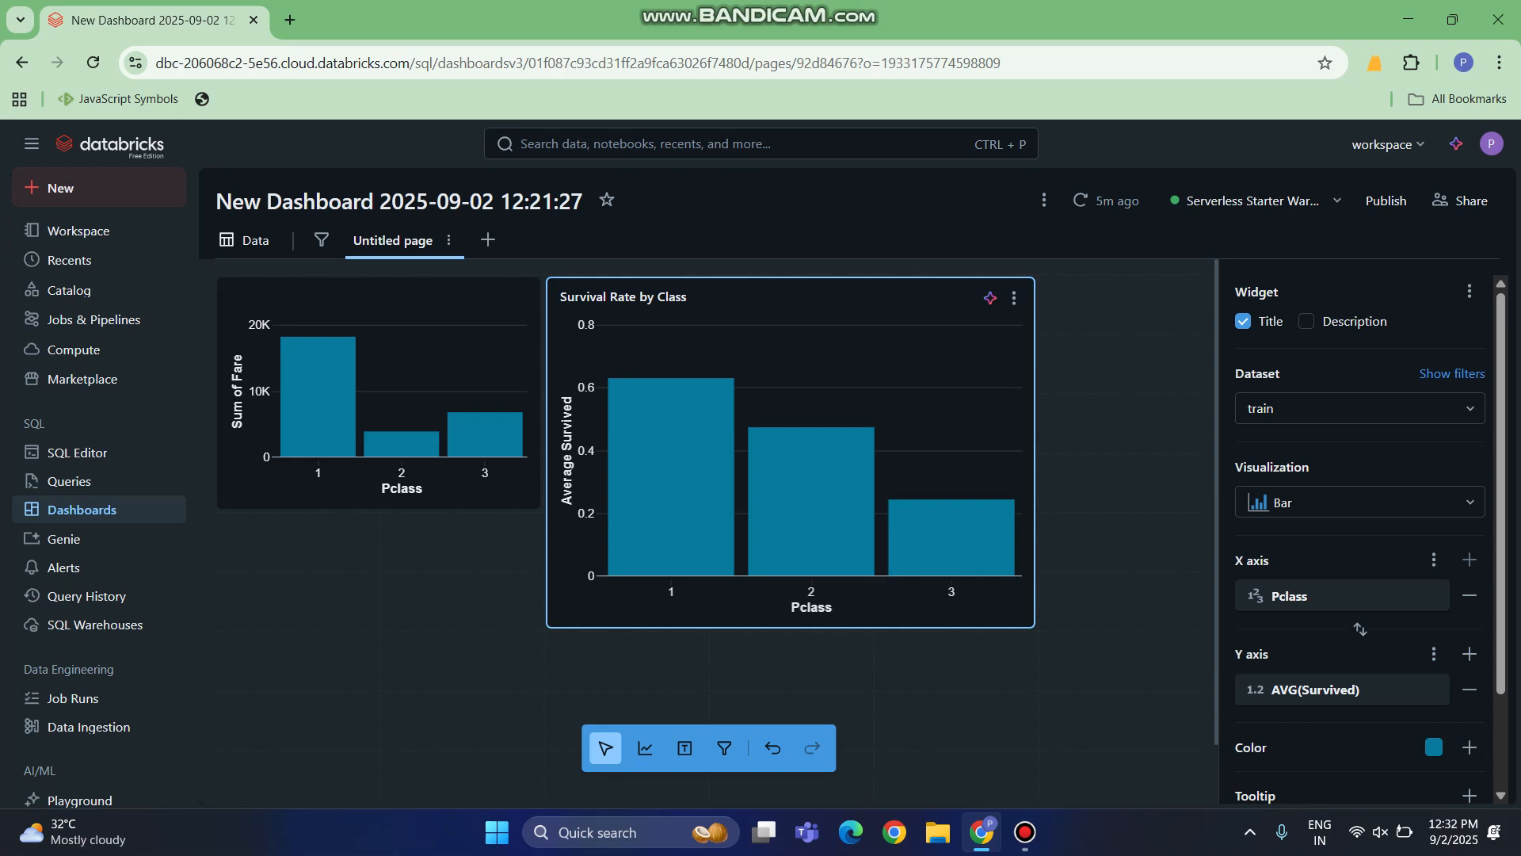
pyautogui.moveTo(791, 628); pyautogui.dragTo(791, 568)
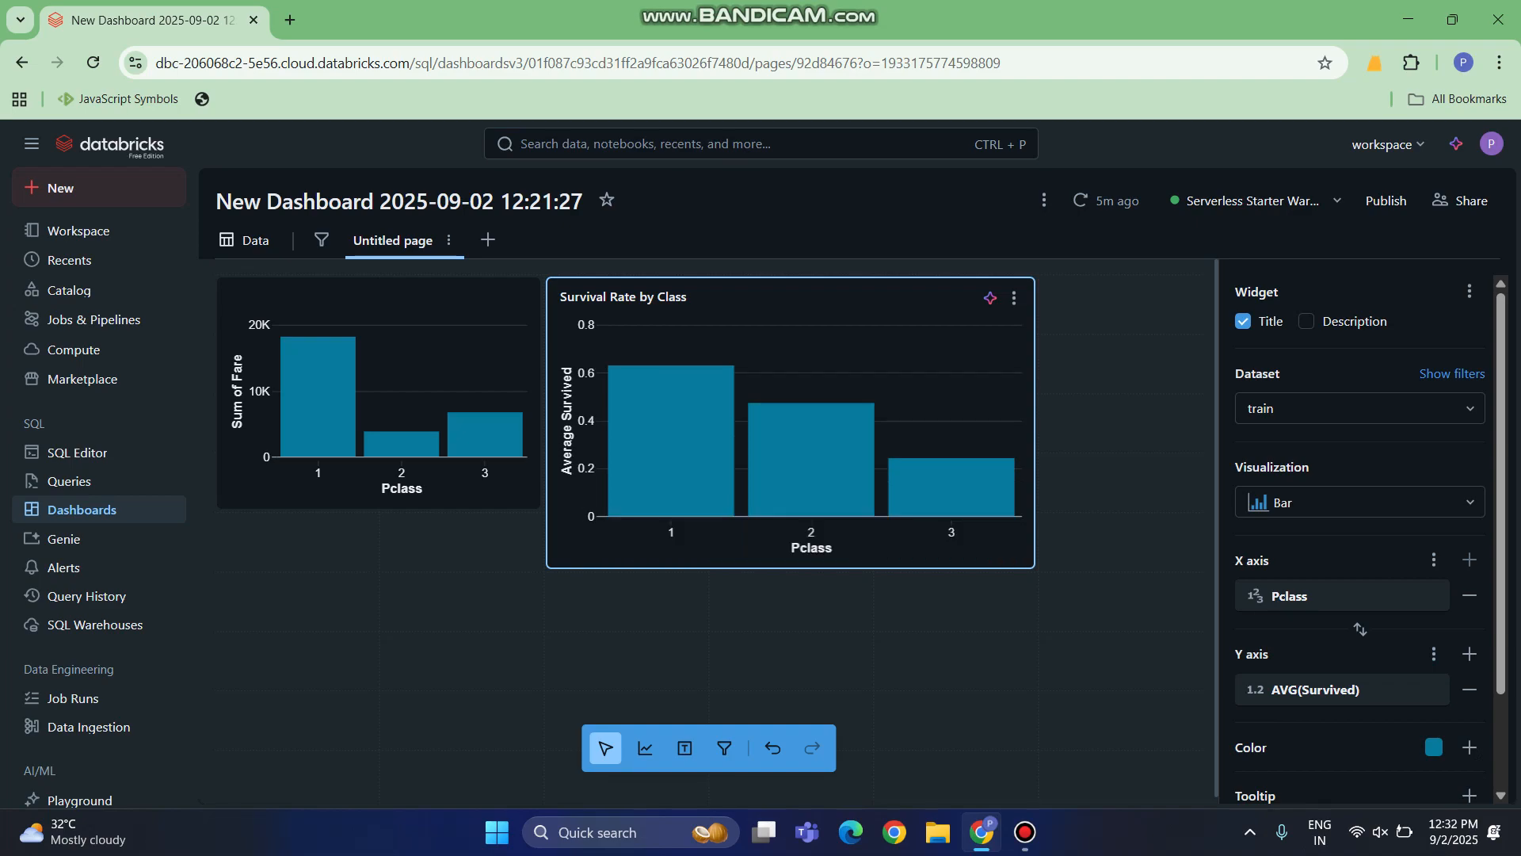
pyautogui.moveTo(791, 568); pyautogui.dragTo(791, 514)
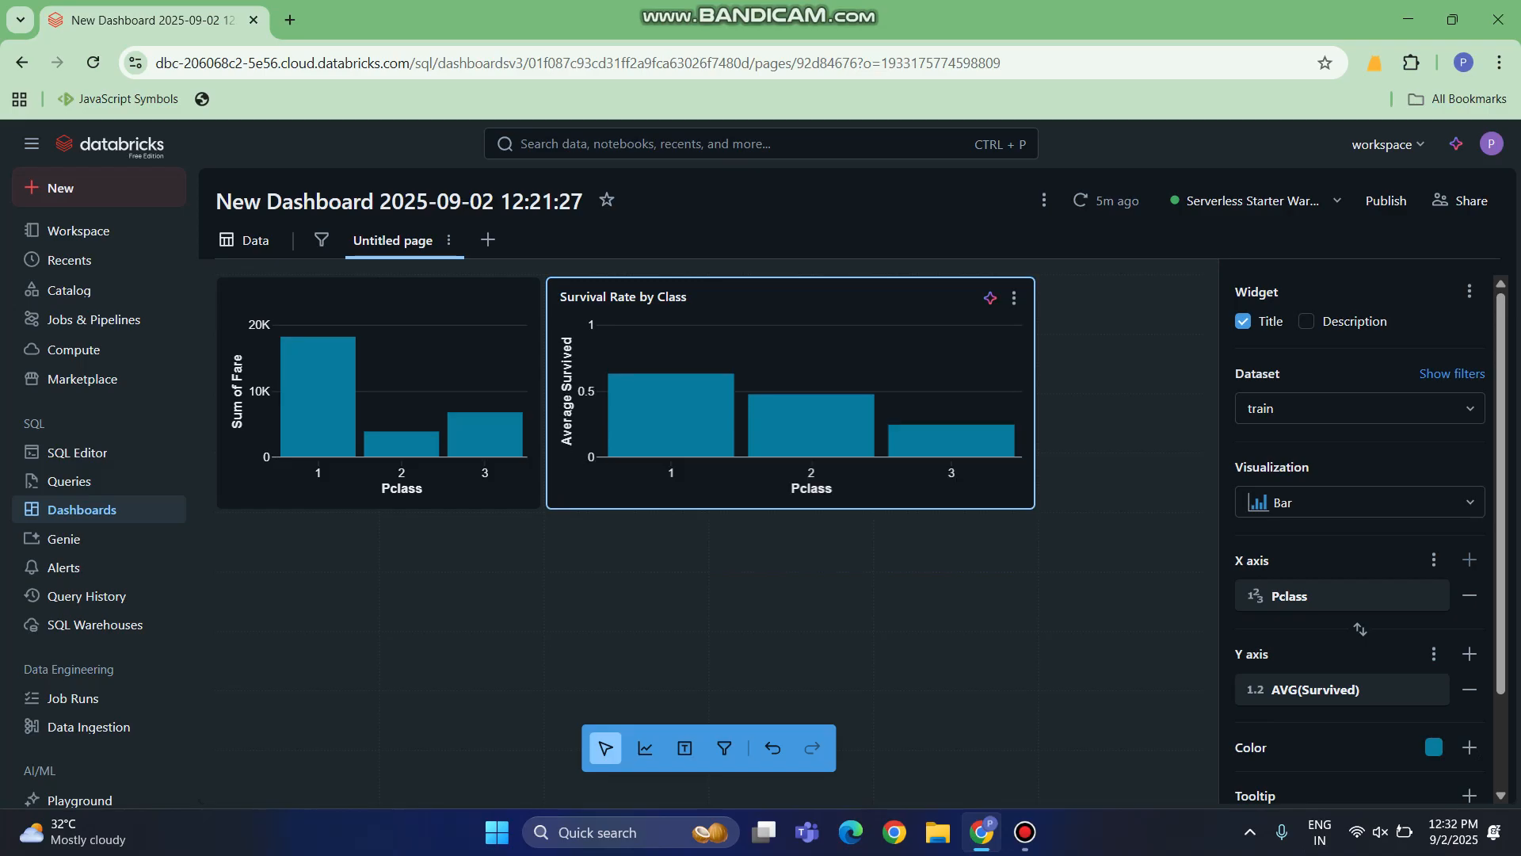
pyautogui.moveTo(1035, 393); pyautogui.dragTo(870, 393)
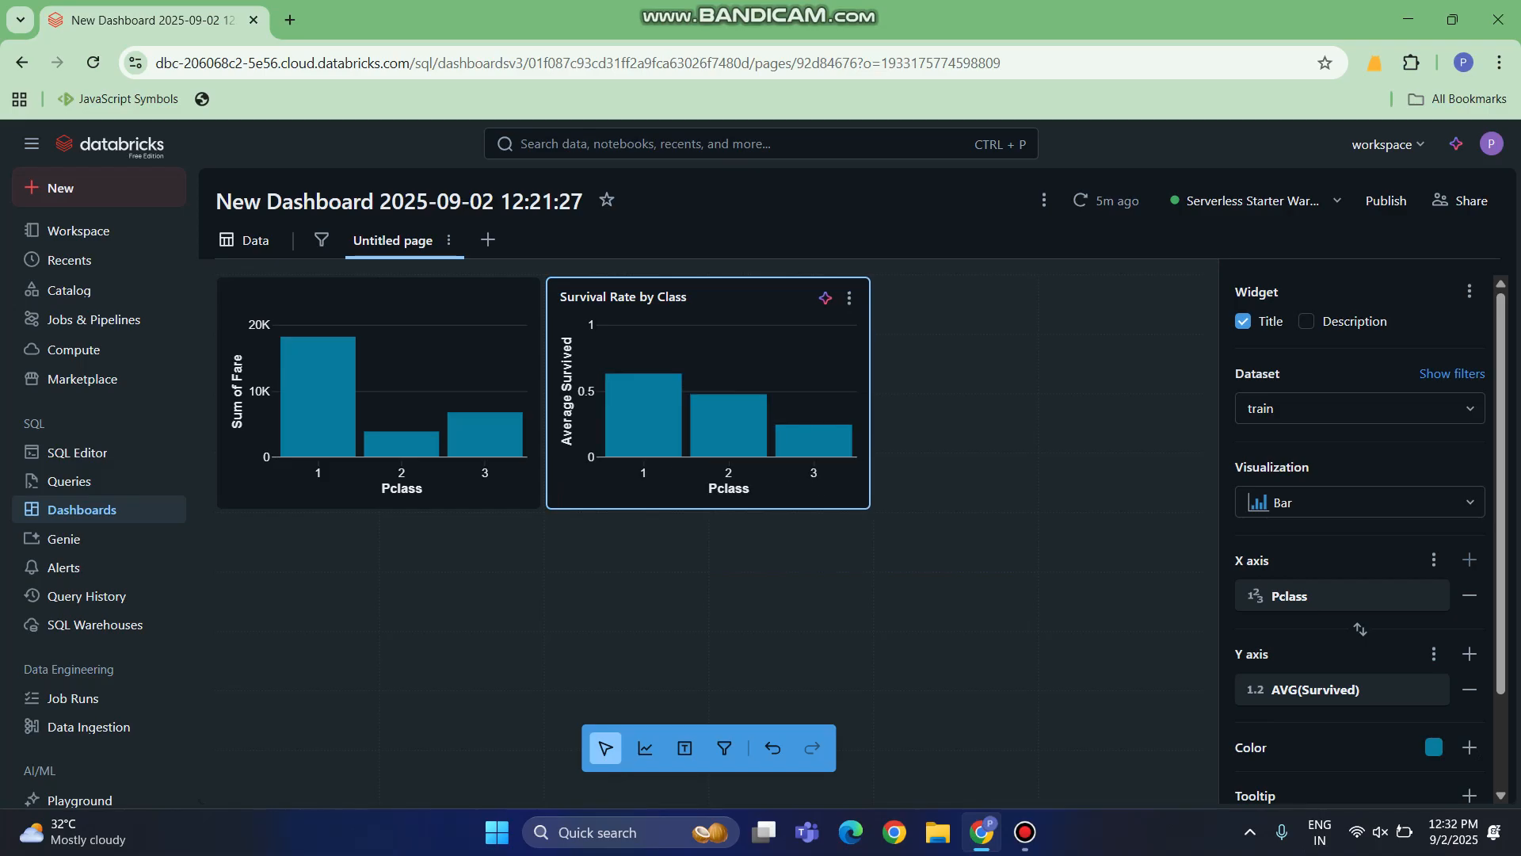
# Step: Add a new visualization widget below the two existing charts
pyautogui.click(645, 748)
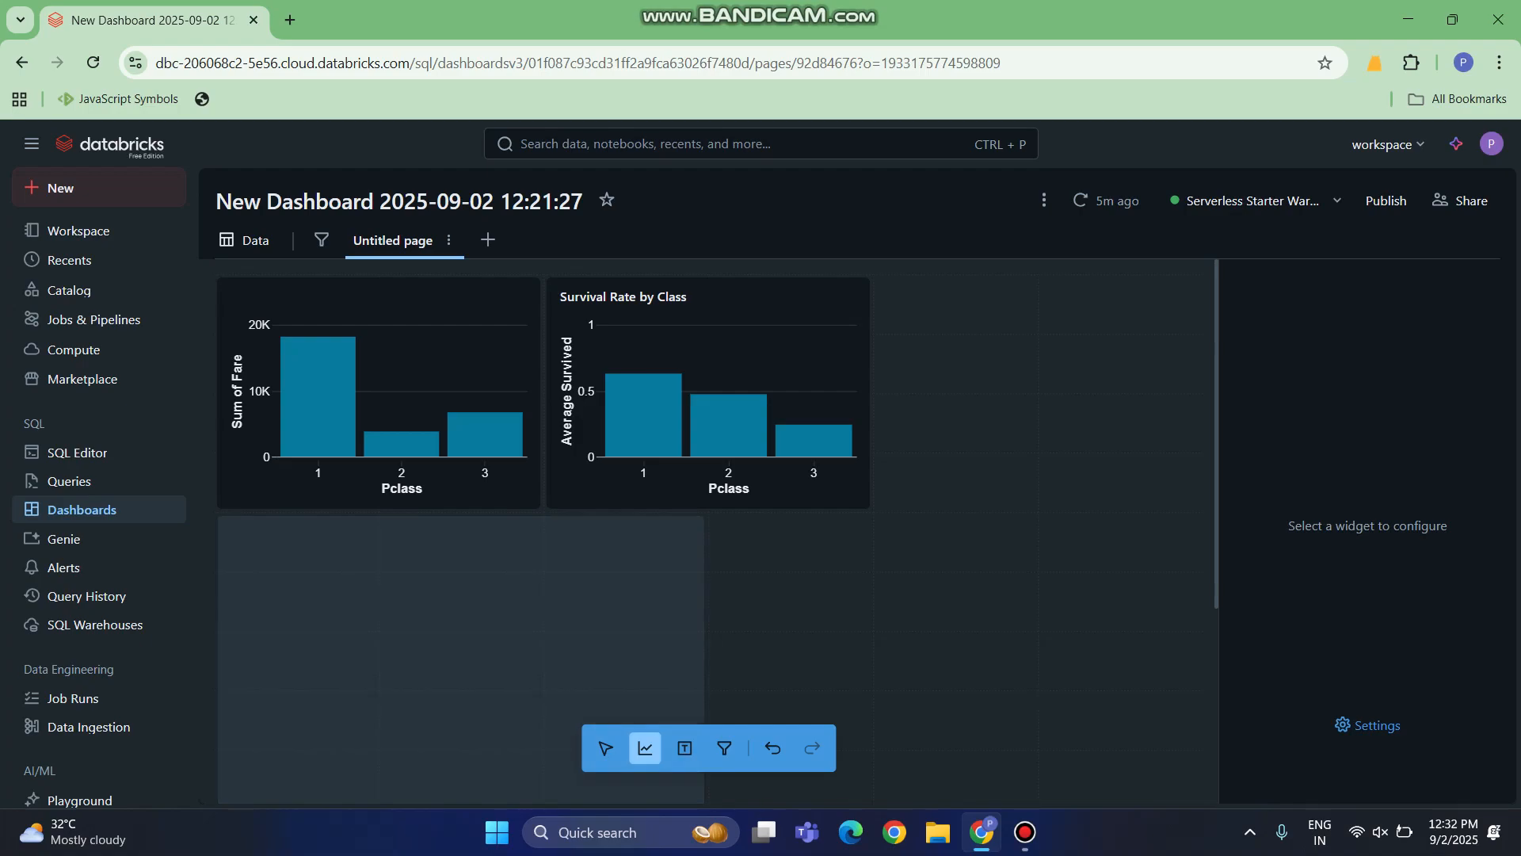
pyautogui.click(461, 654)
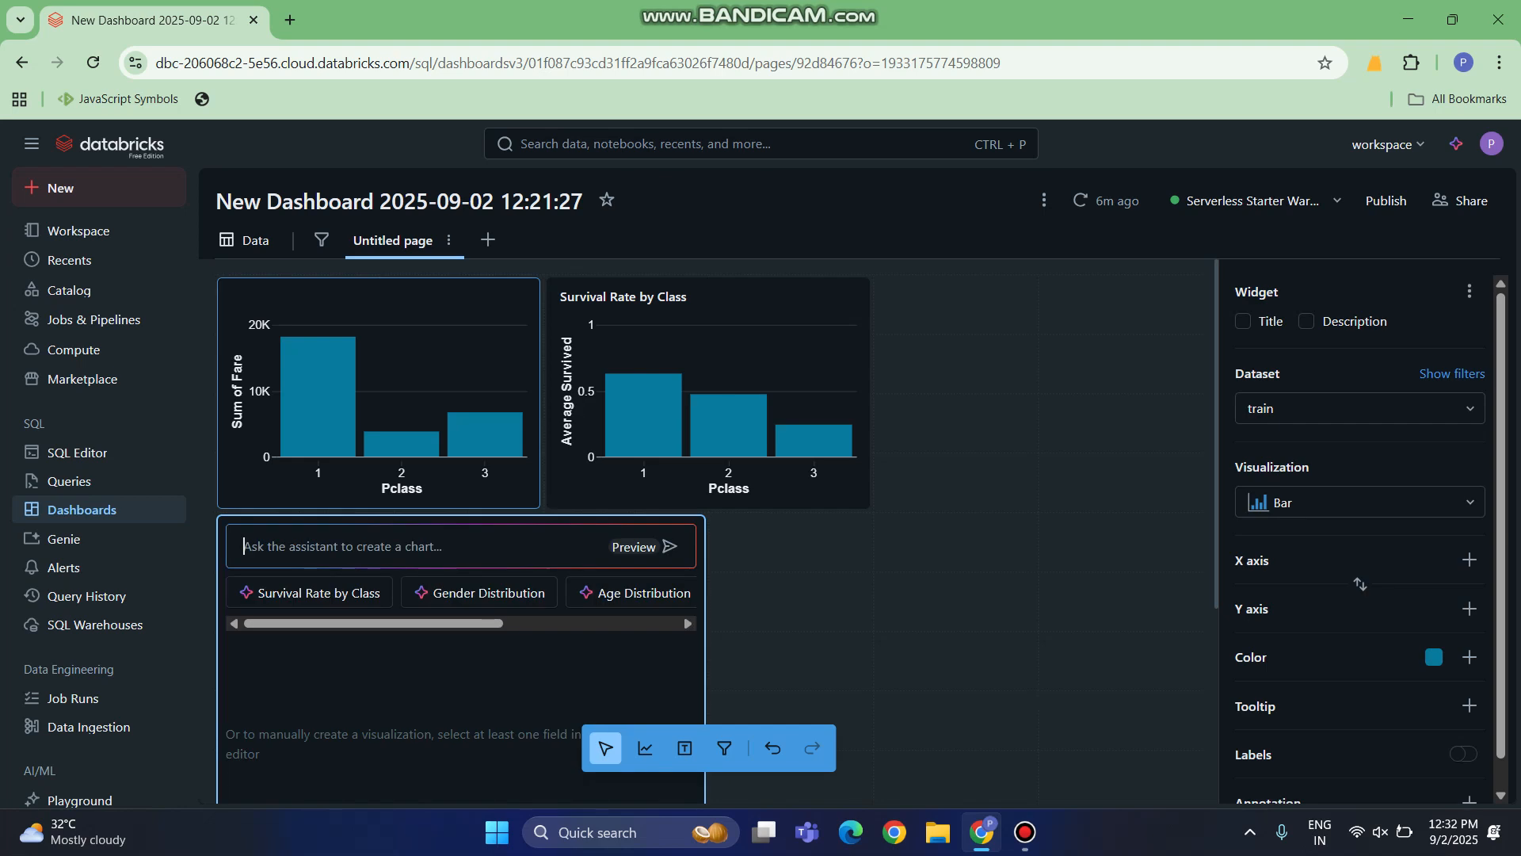
pyautogui.moveTo(373, 624); pyautogui.dragTo(549, 623)
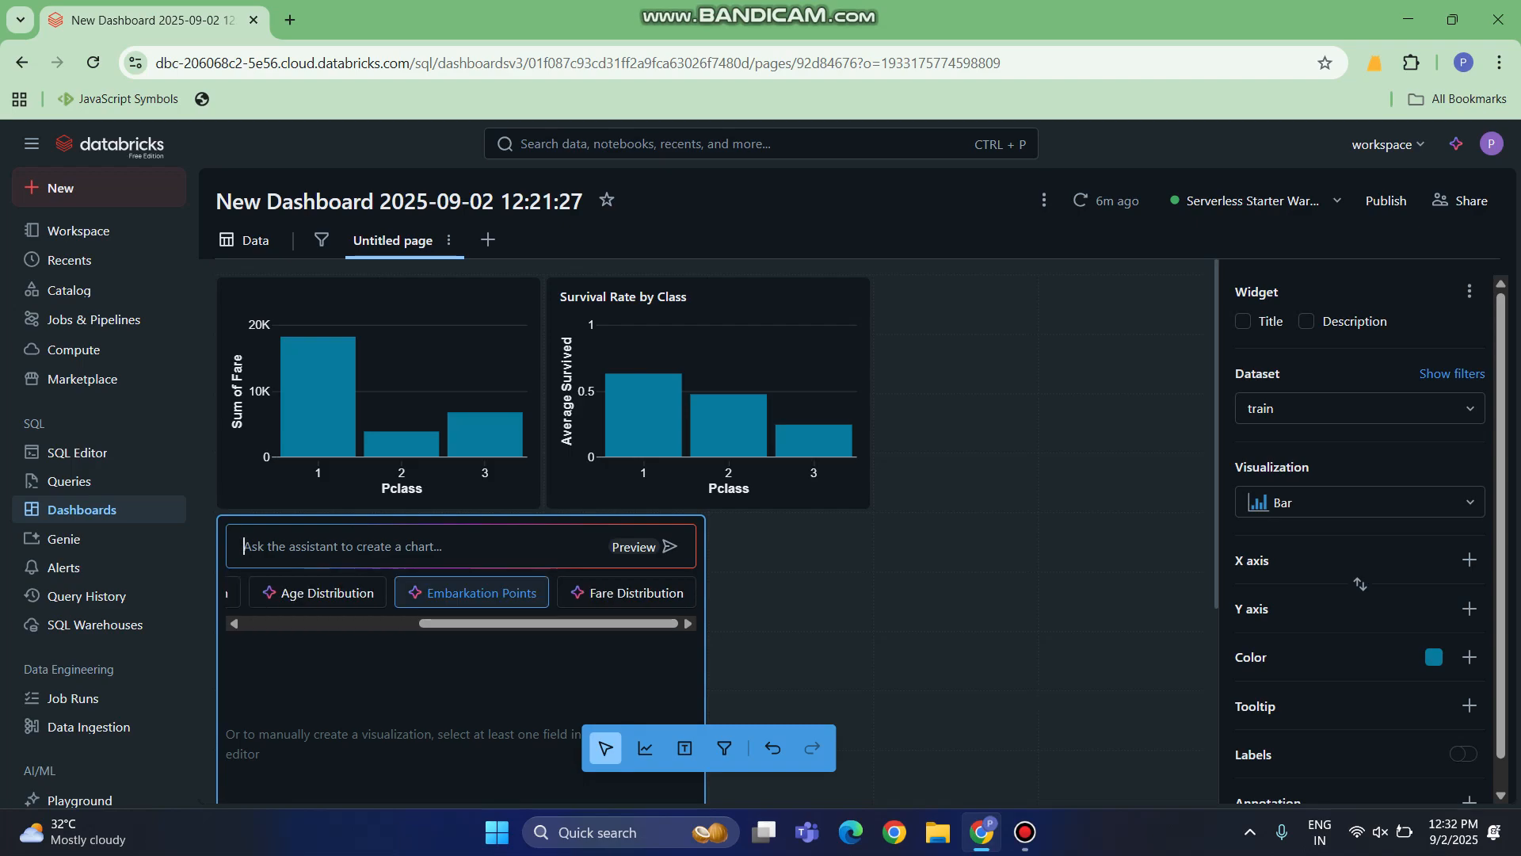
pyautogui.click(471, 593)
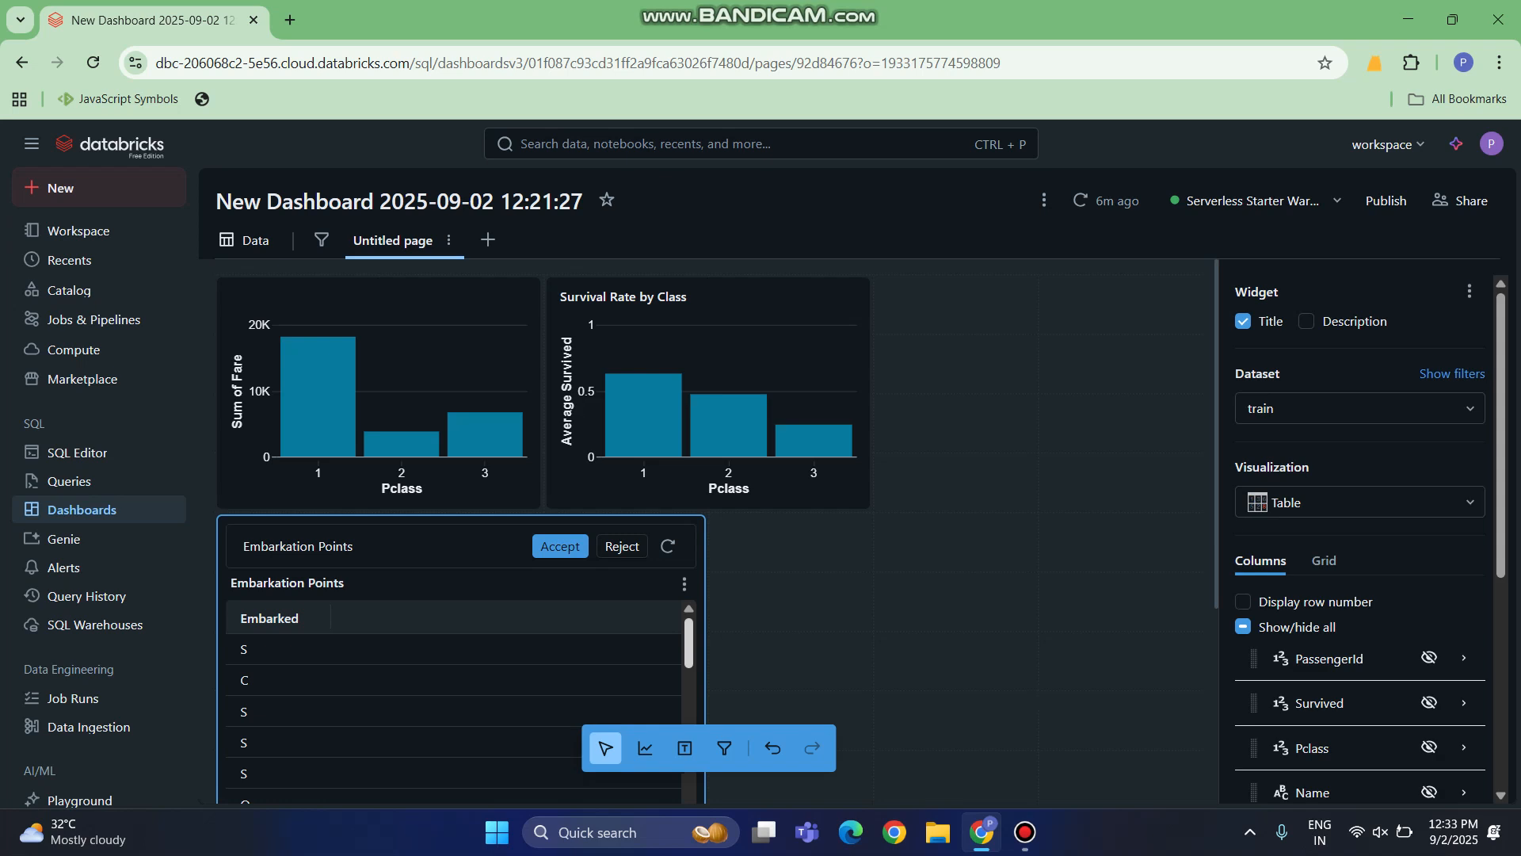
pyautogui.scroll(-1, 452, 713)
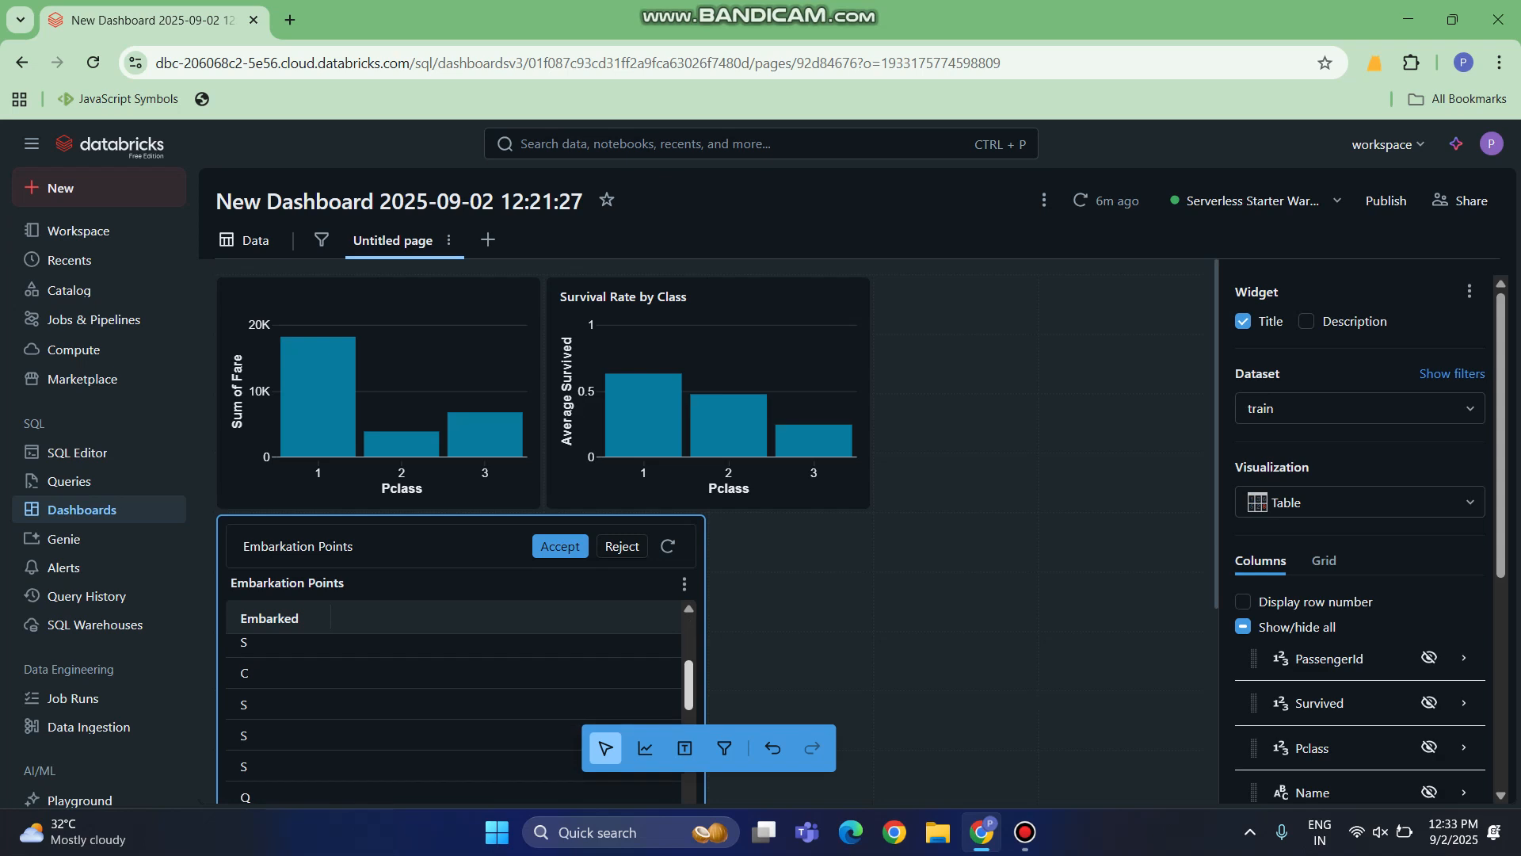
pyautogui.scroll(-3, 451, 713)
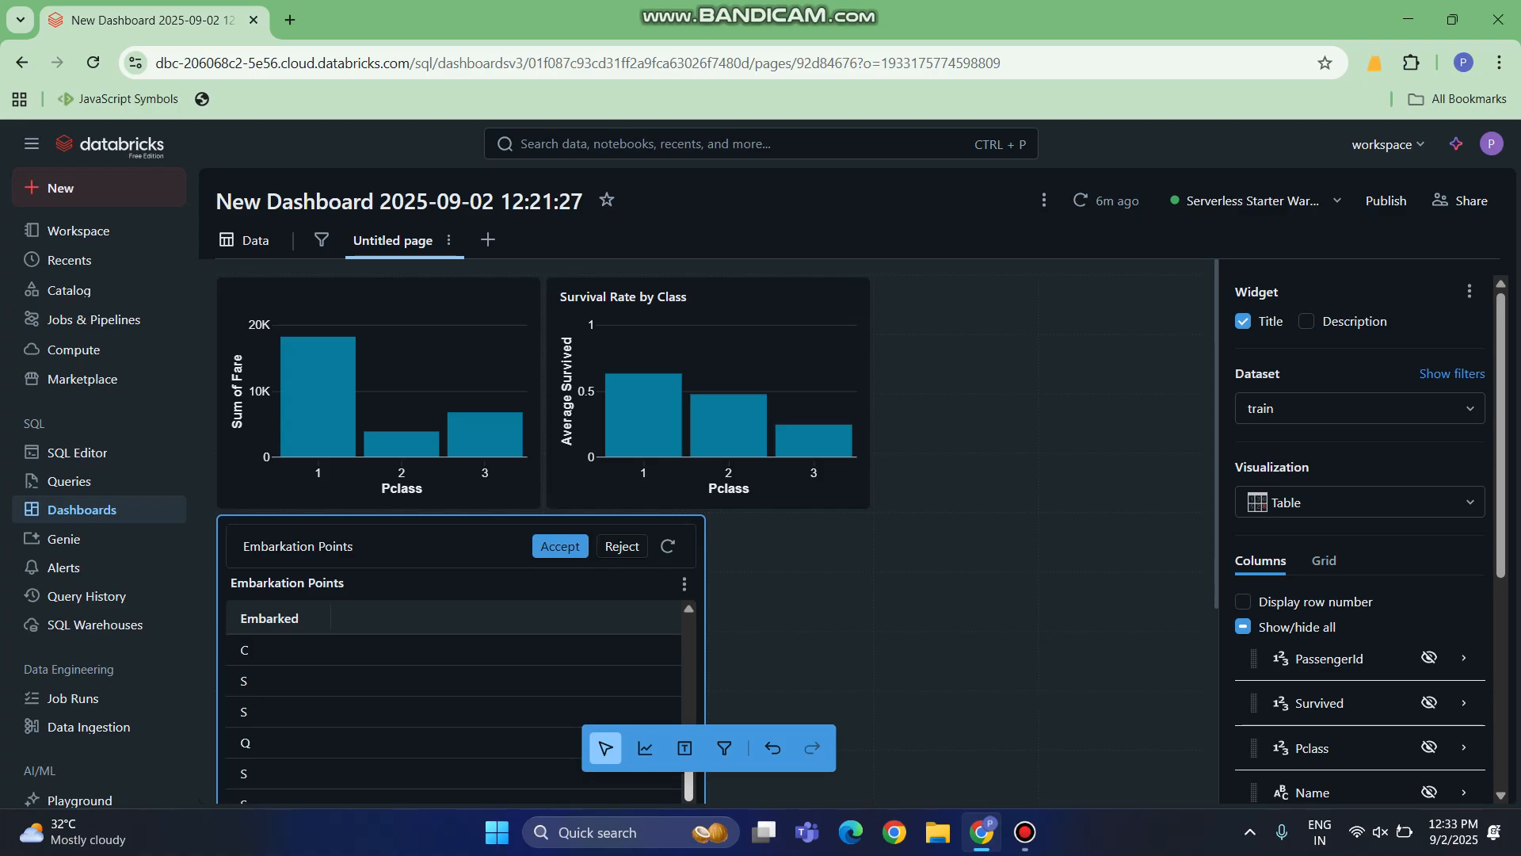
pyautogui.moveTo(688, 781); pyautogui.dragTo(688, 643)
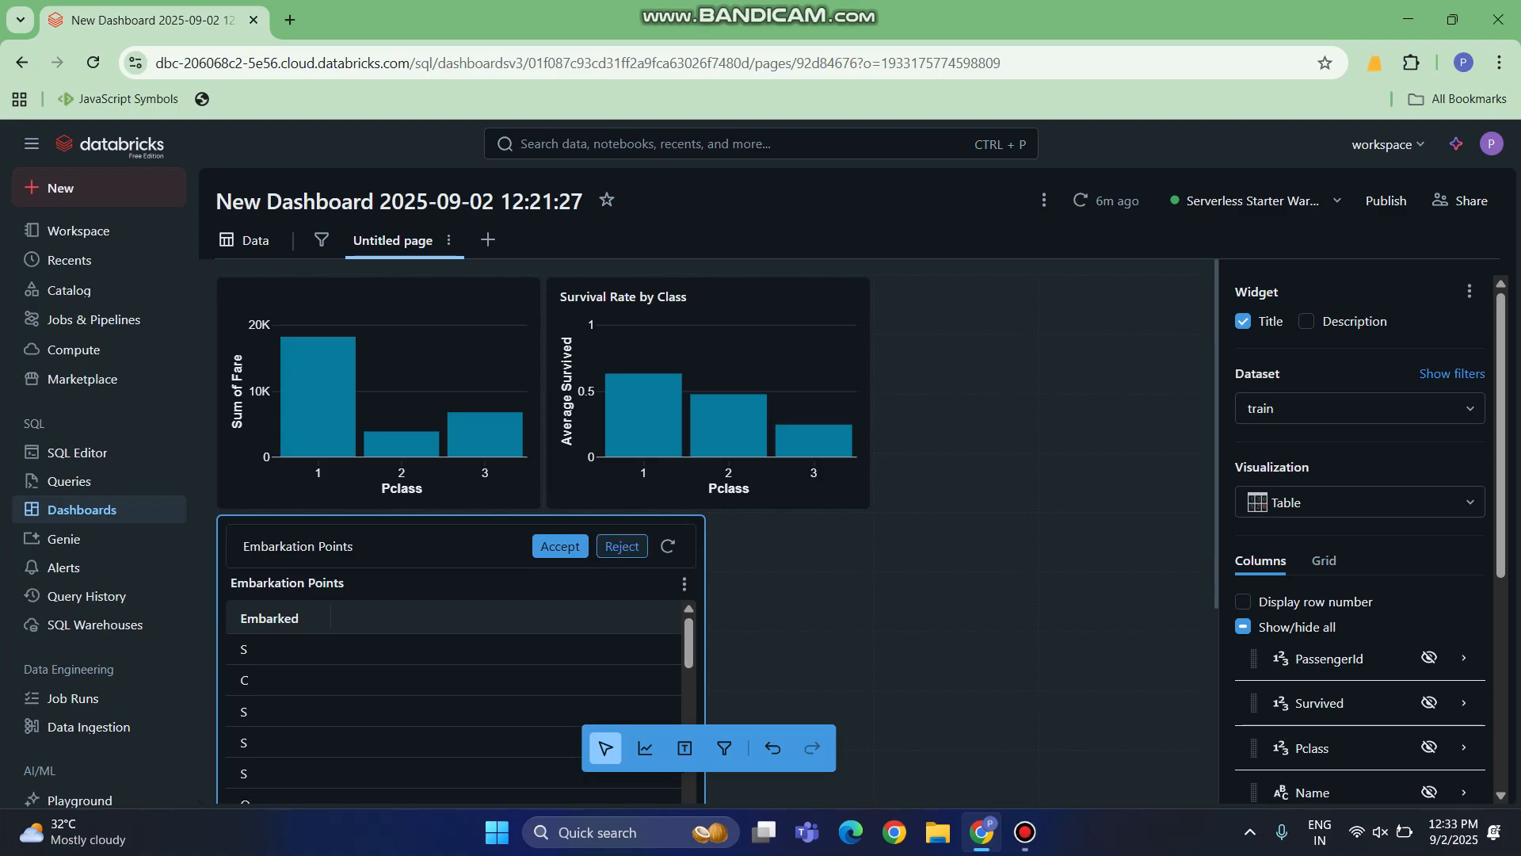
pyautogui.click(622, 546)
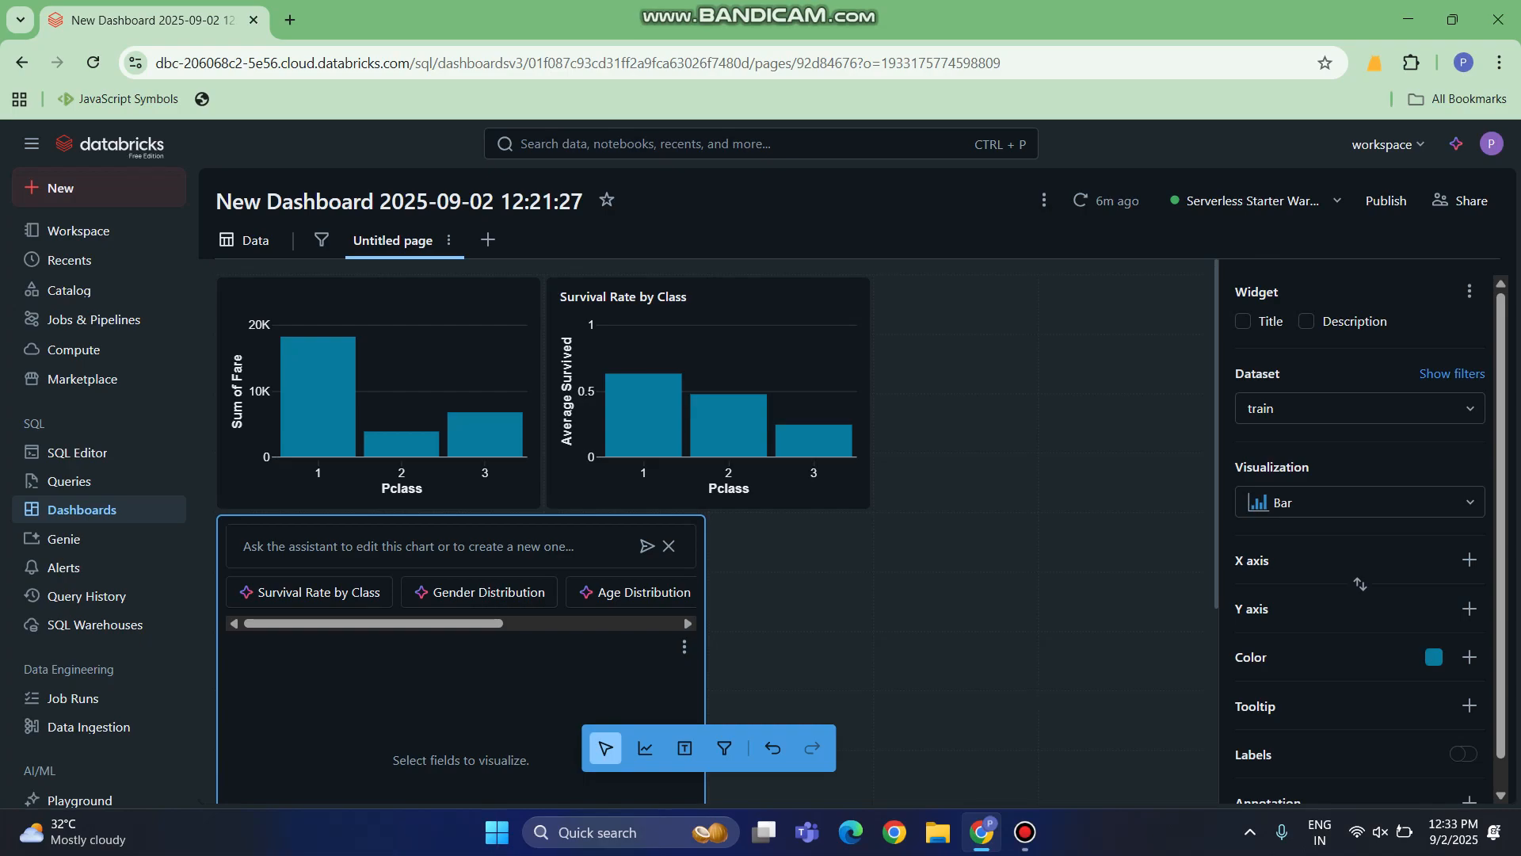
# Step: Generate the assistant's suggested Fare Distribution chart in the new widget and accept it
pyautogui.hscroll(4, 461, 594)
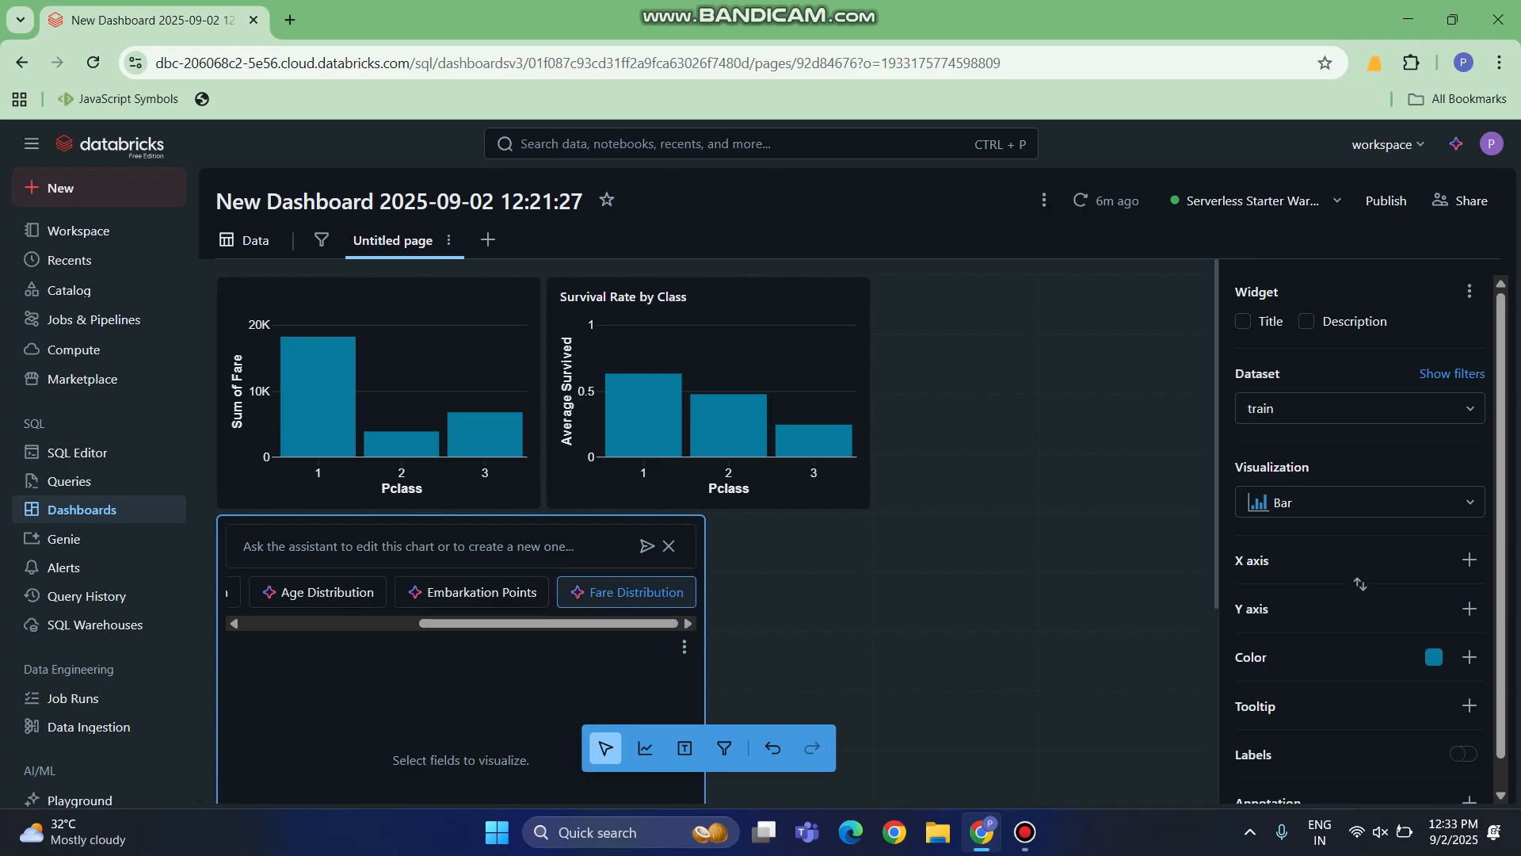
pyautogui.click(626, 593)
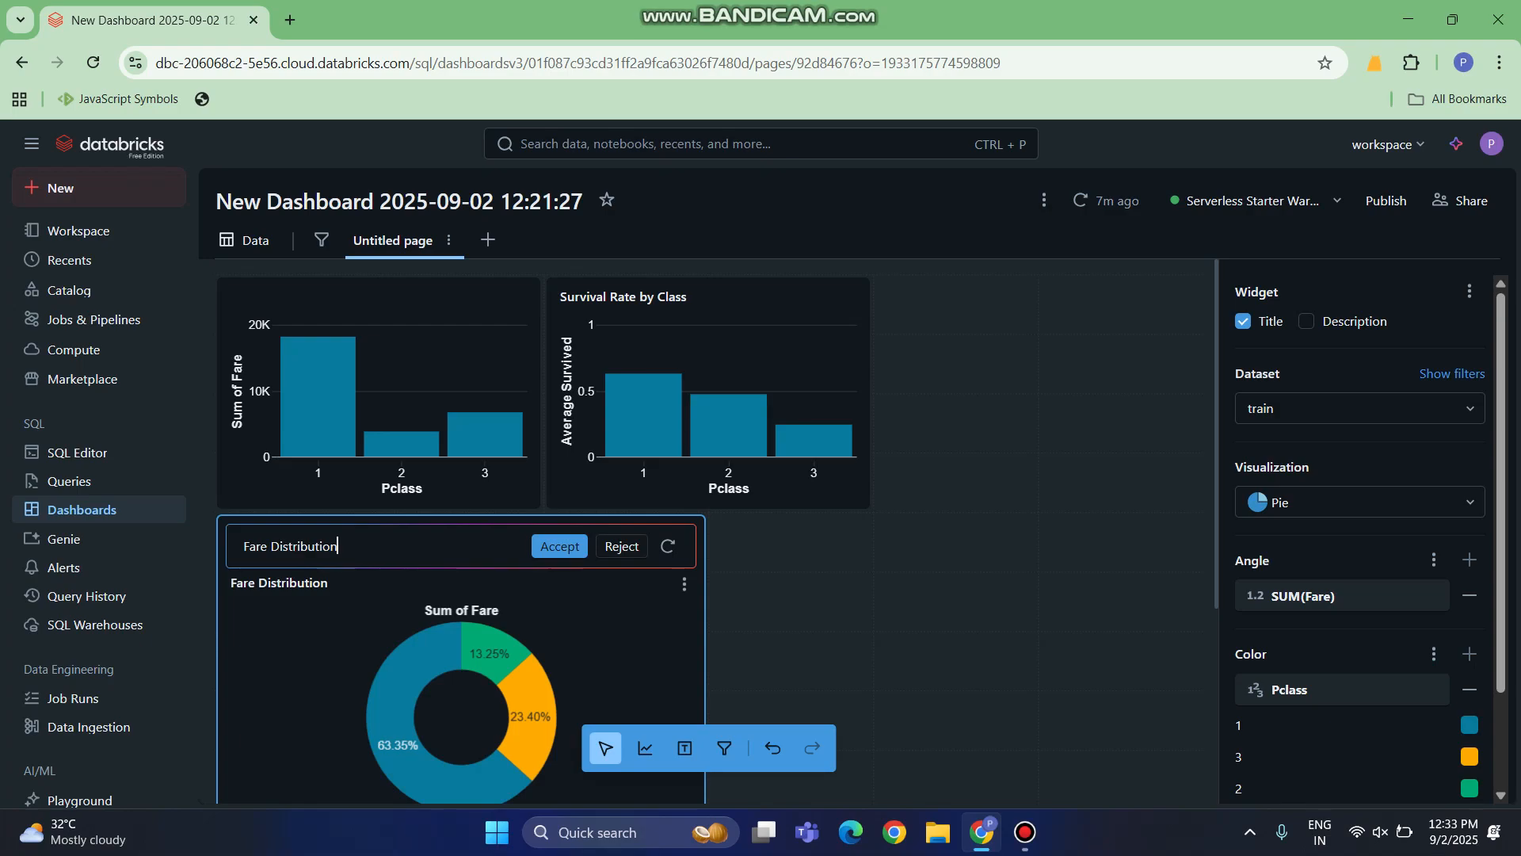
pyautogui.press('Escape')
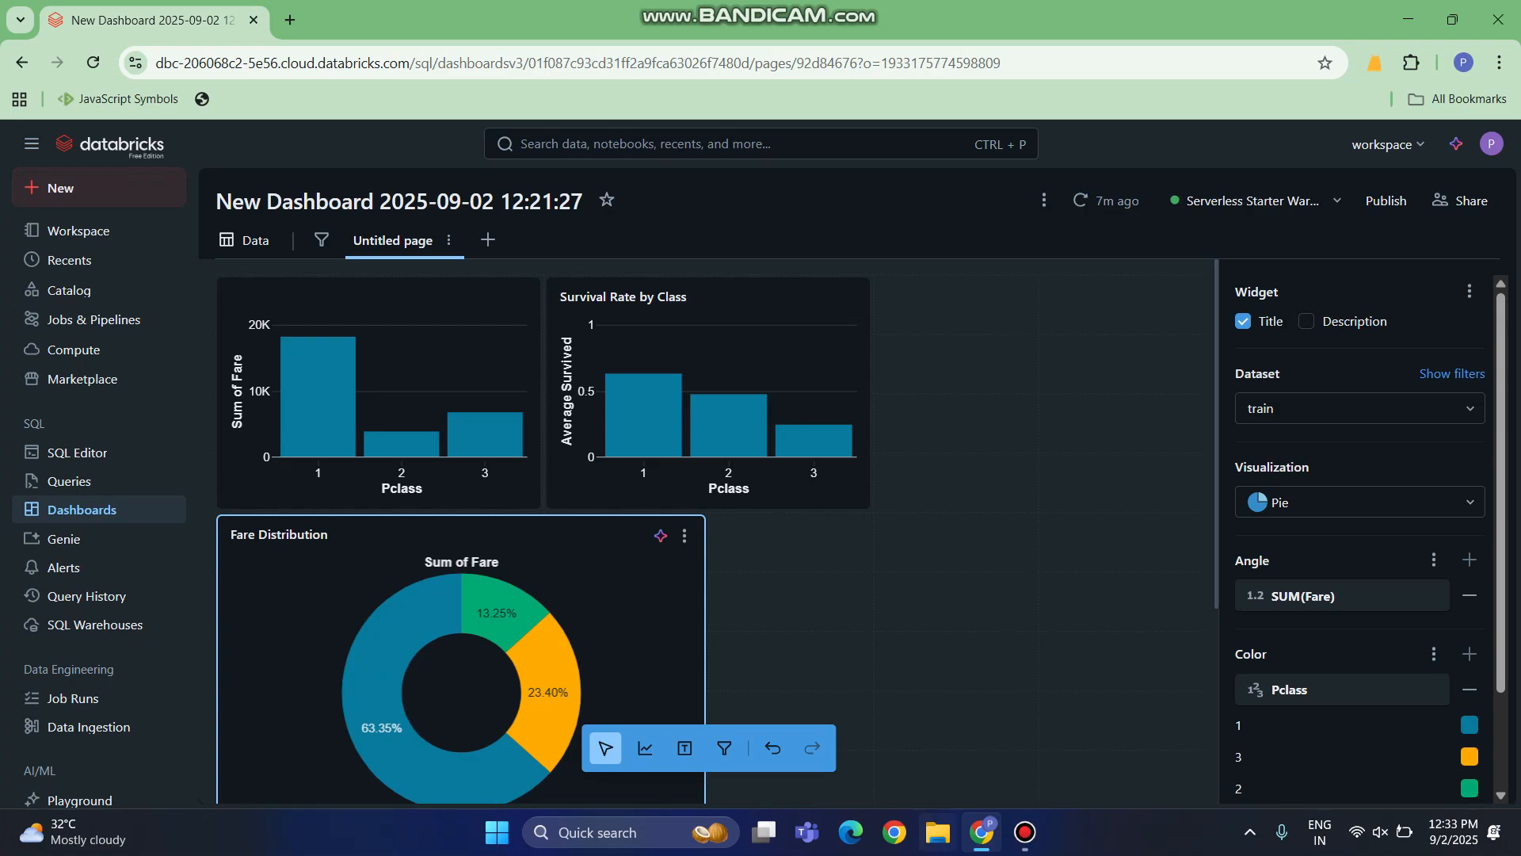
pyautogui.click(1025, 832)
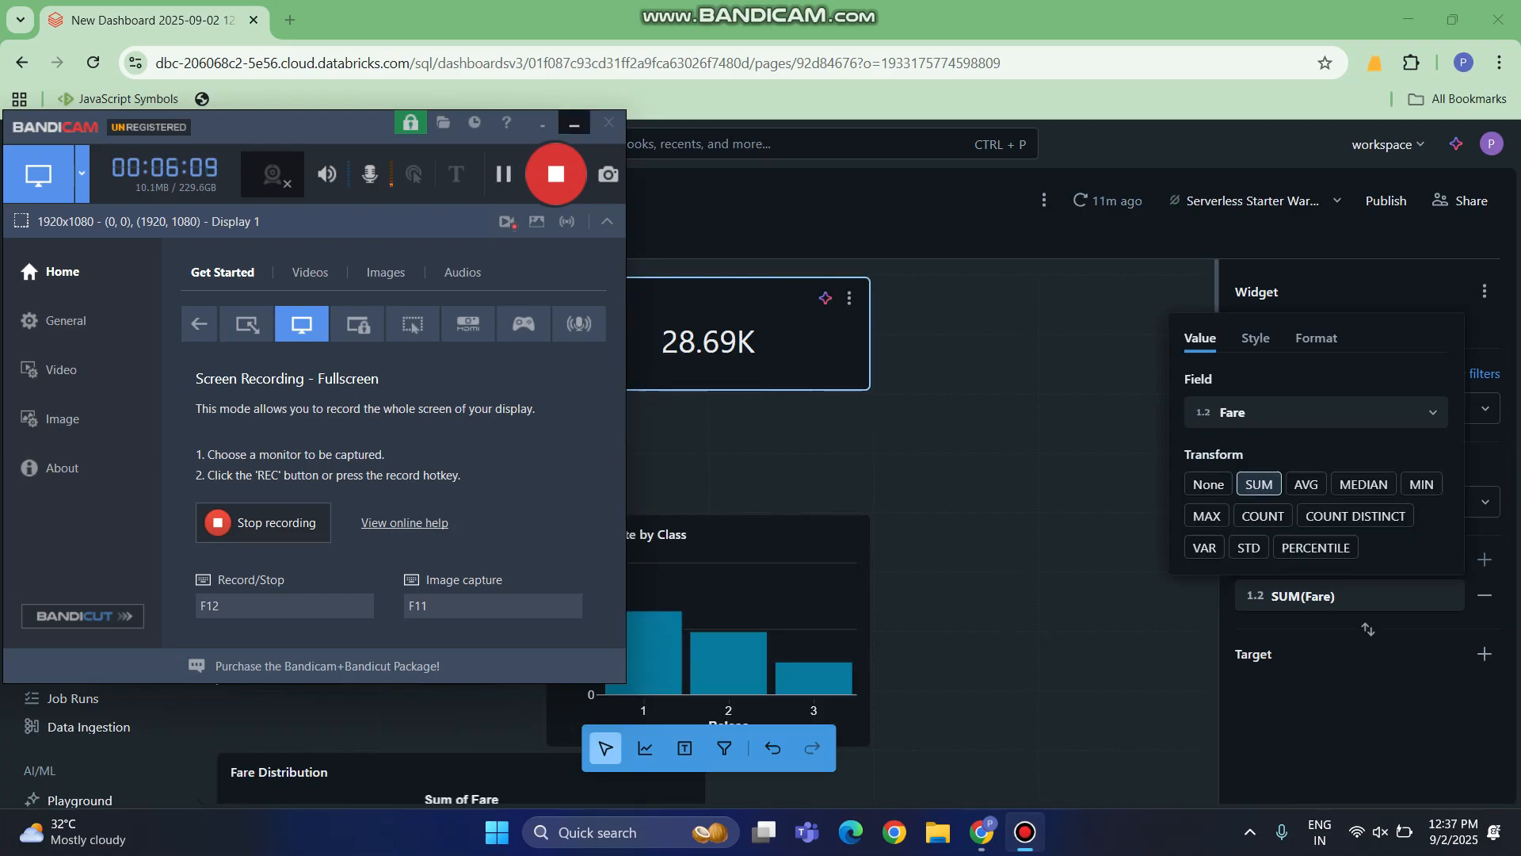
pyautogui.click(574, 123)
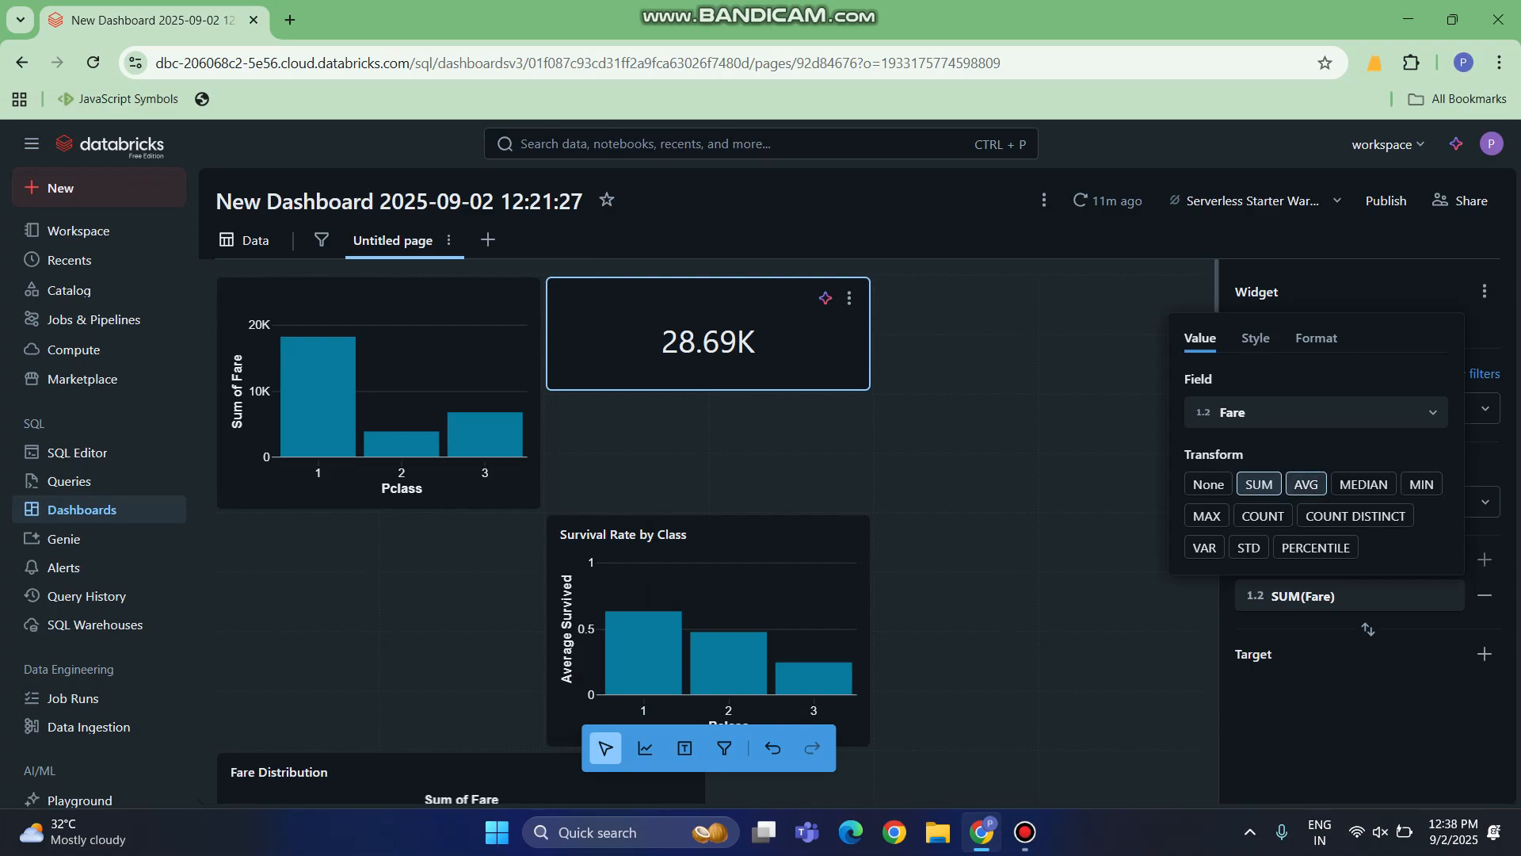
# Step: Try the AVG transform on the counter's Fare value, and set it to MAX
pyautogui.click(1305, 484)
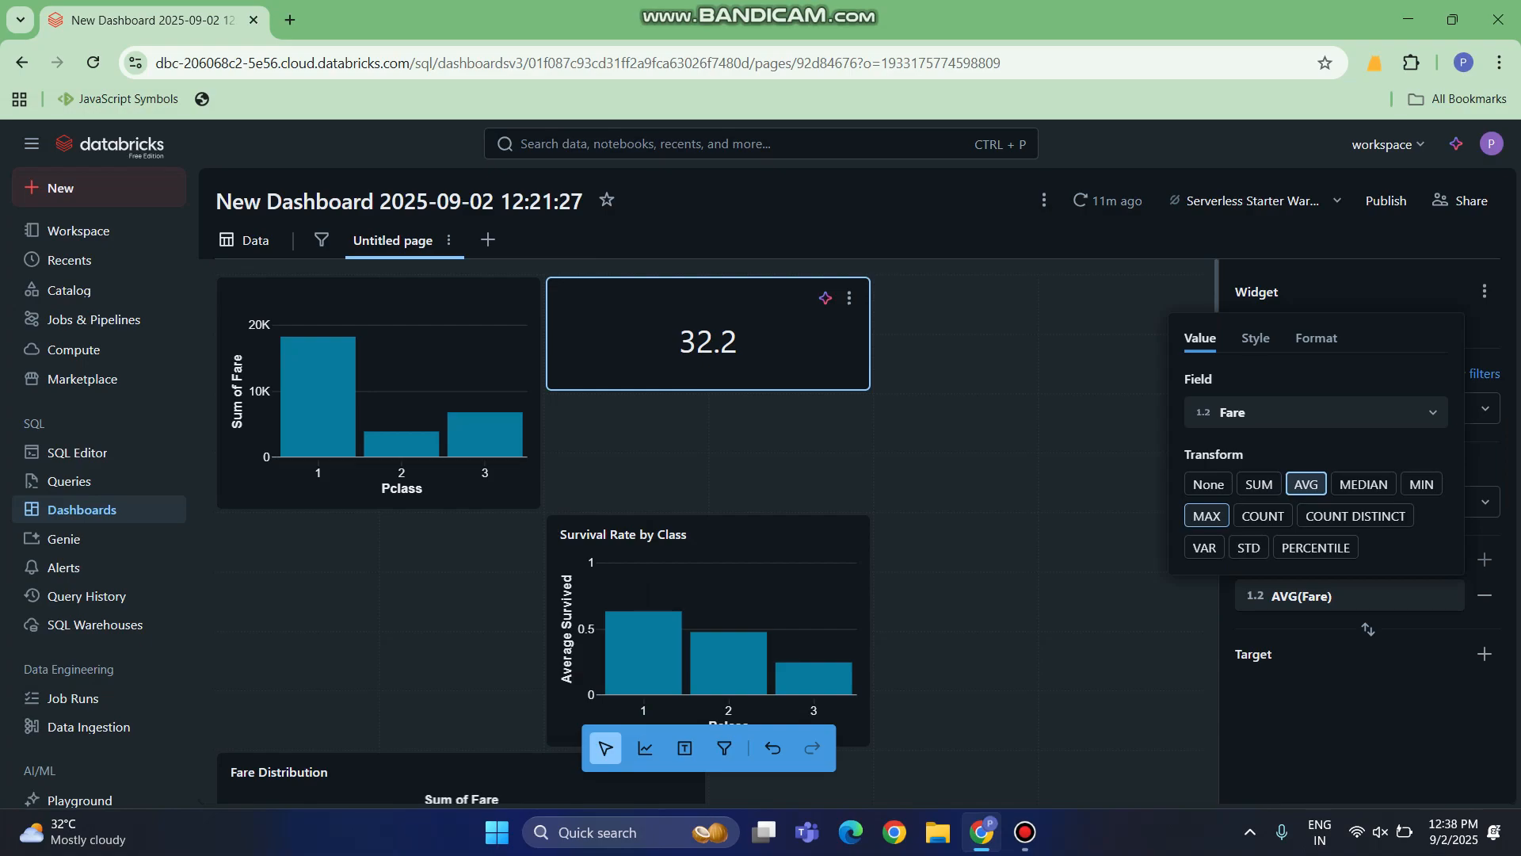
pyautogui.click(1206, 516)
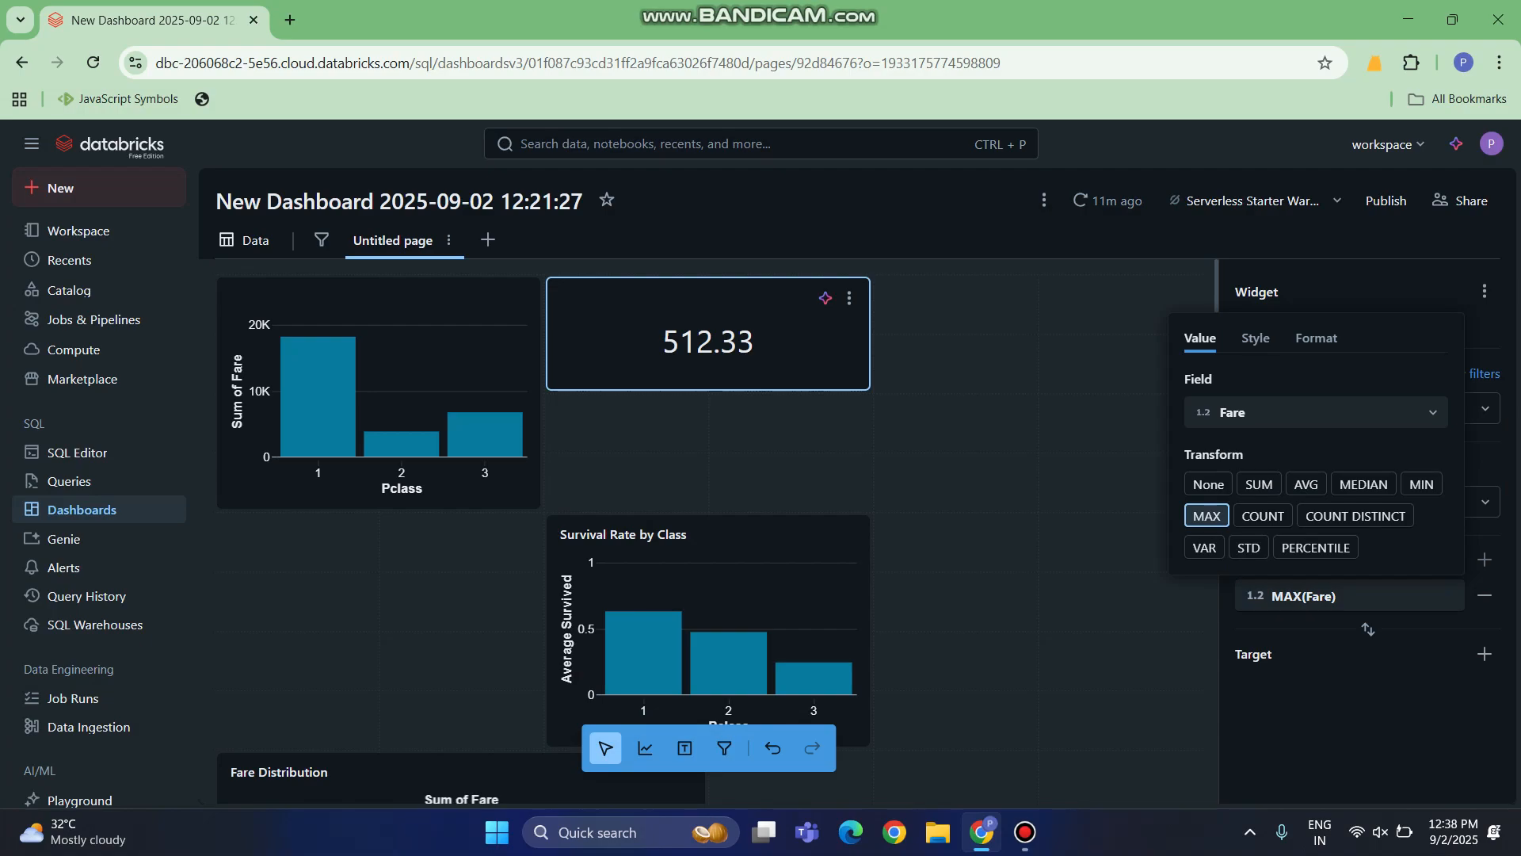
pyautogui.press('Escape')
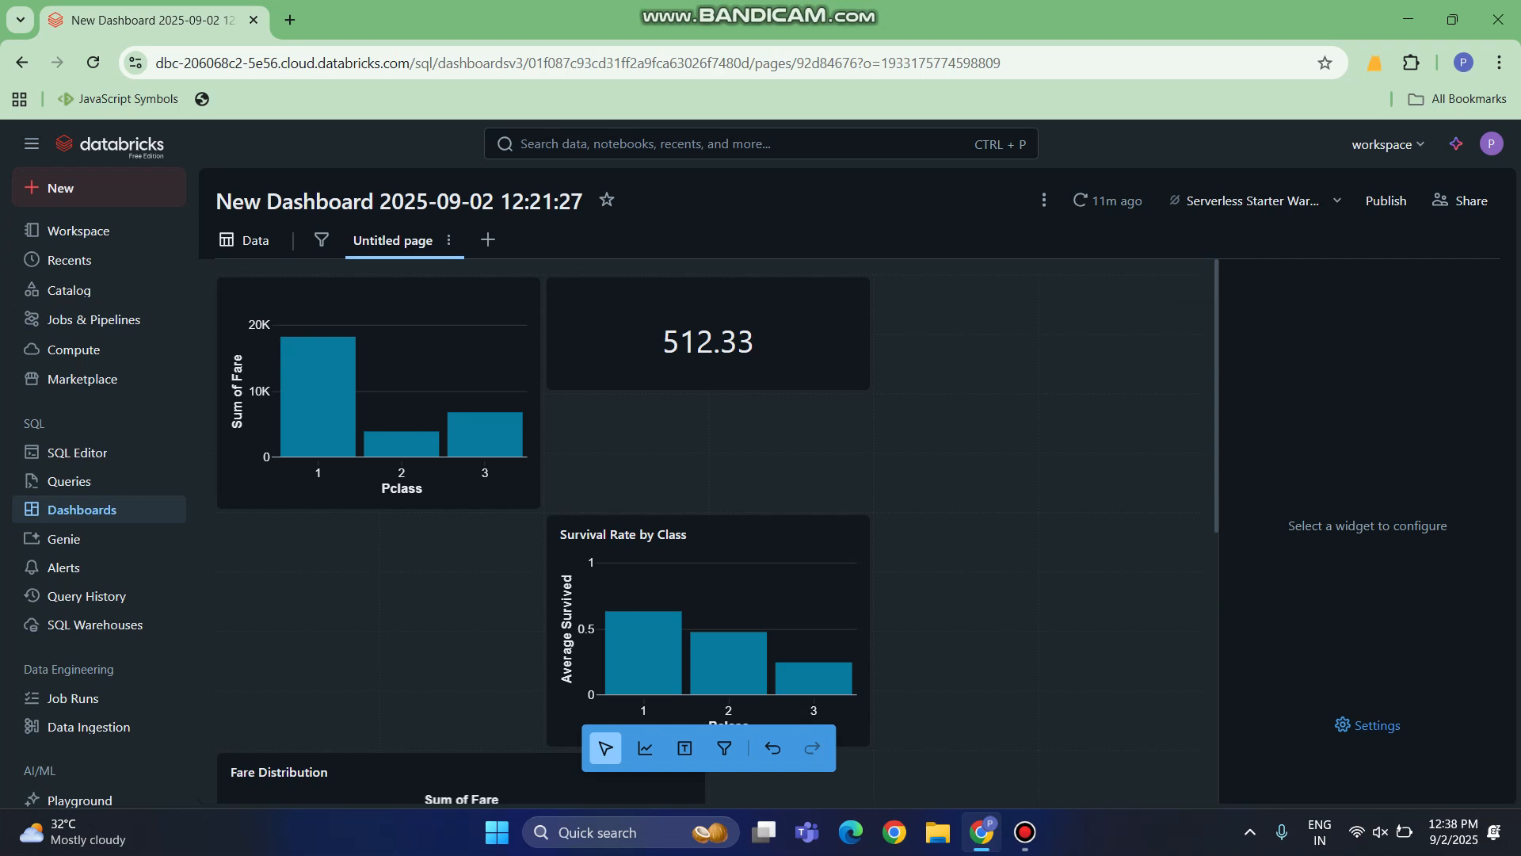
# Step: Add a new visualization widget beside the fare chart and set its visualization type to Counter
pyautogui.click(645, 748)
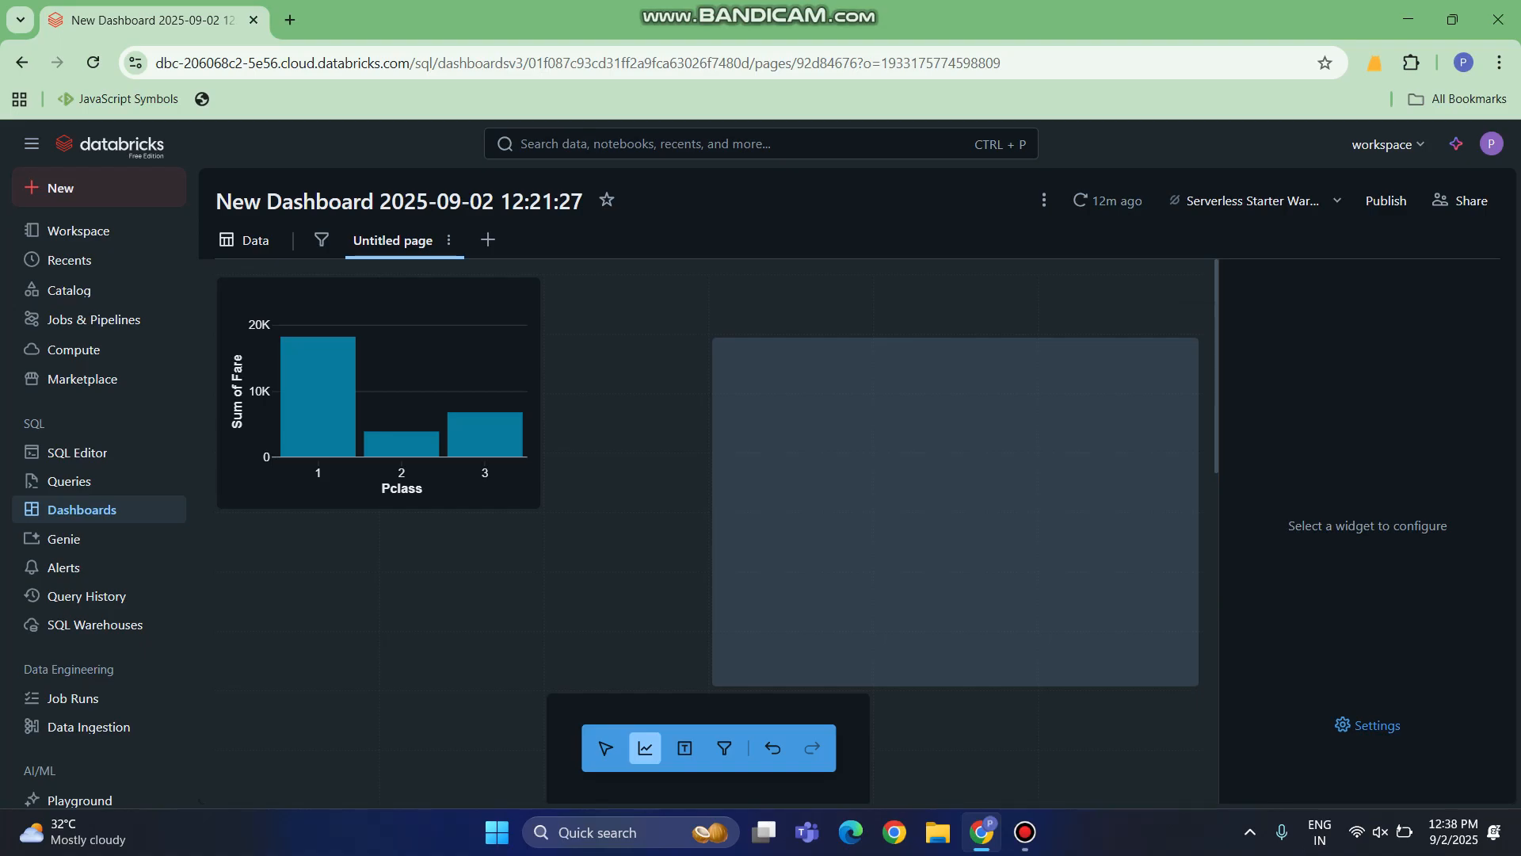
pyautogui.click(955, 512)
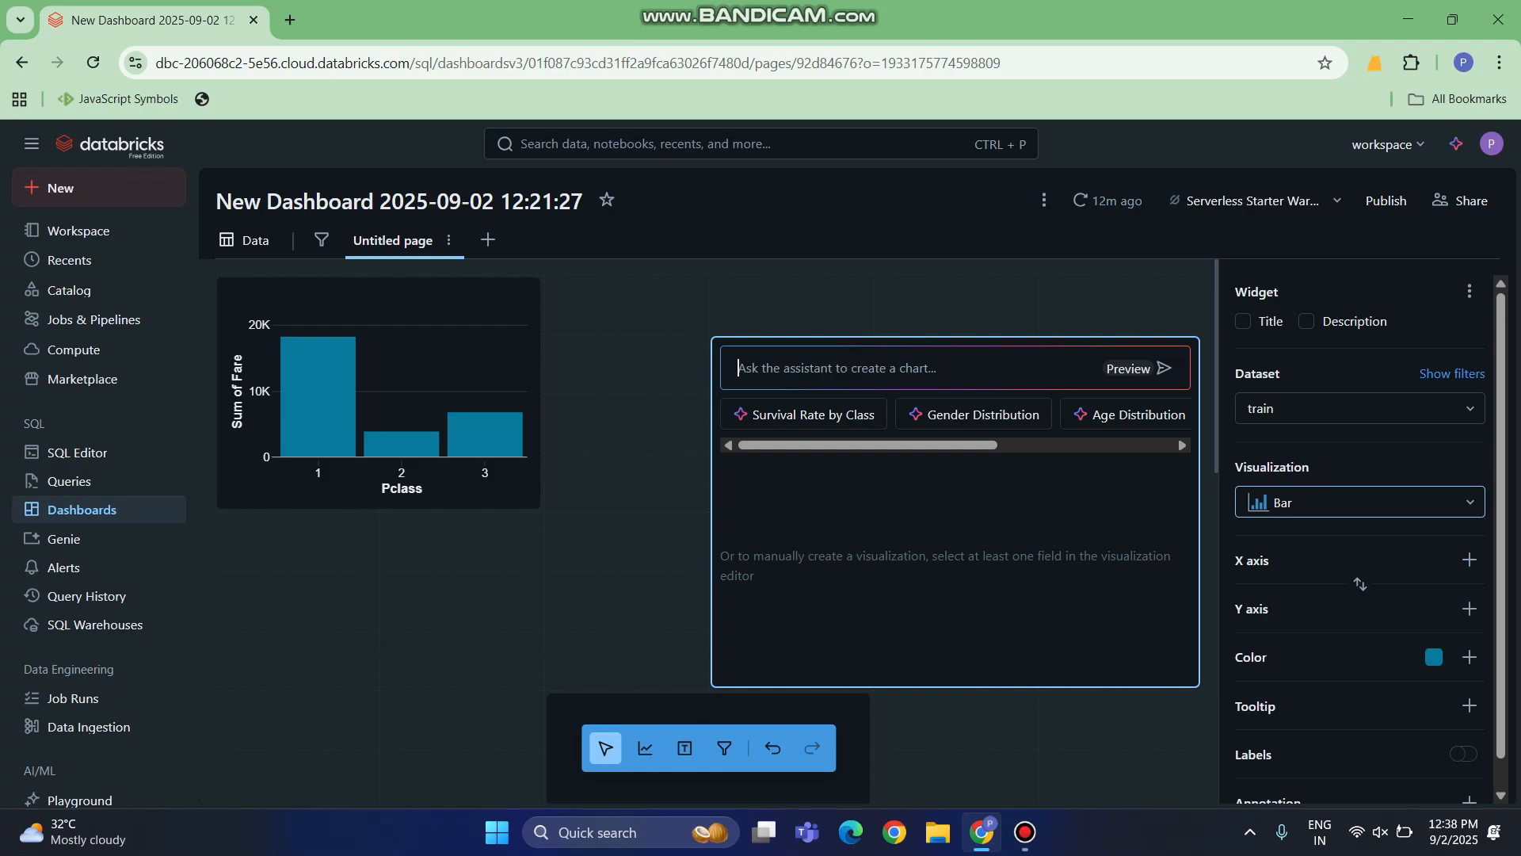
pyautogui.click(1359, 502)
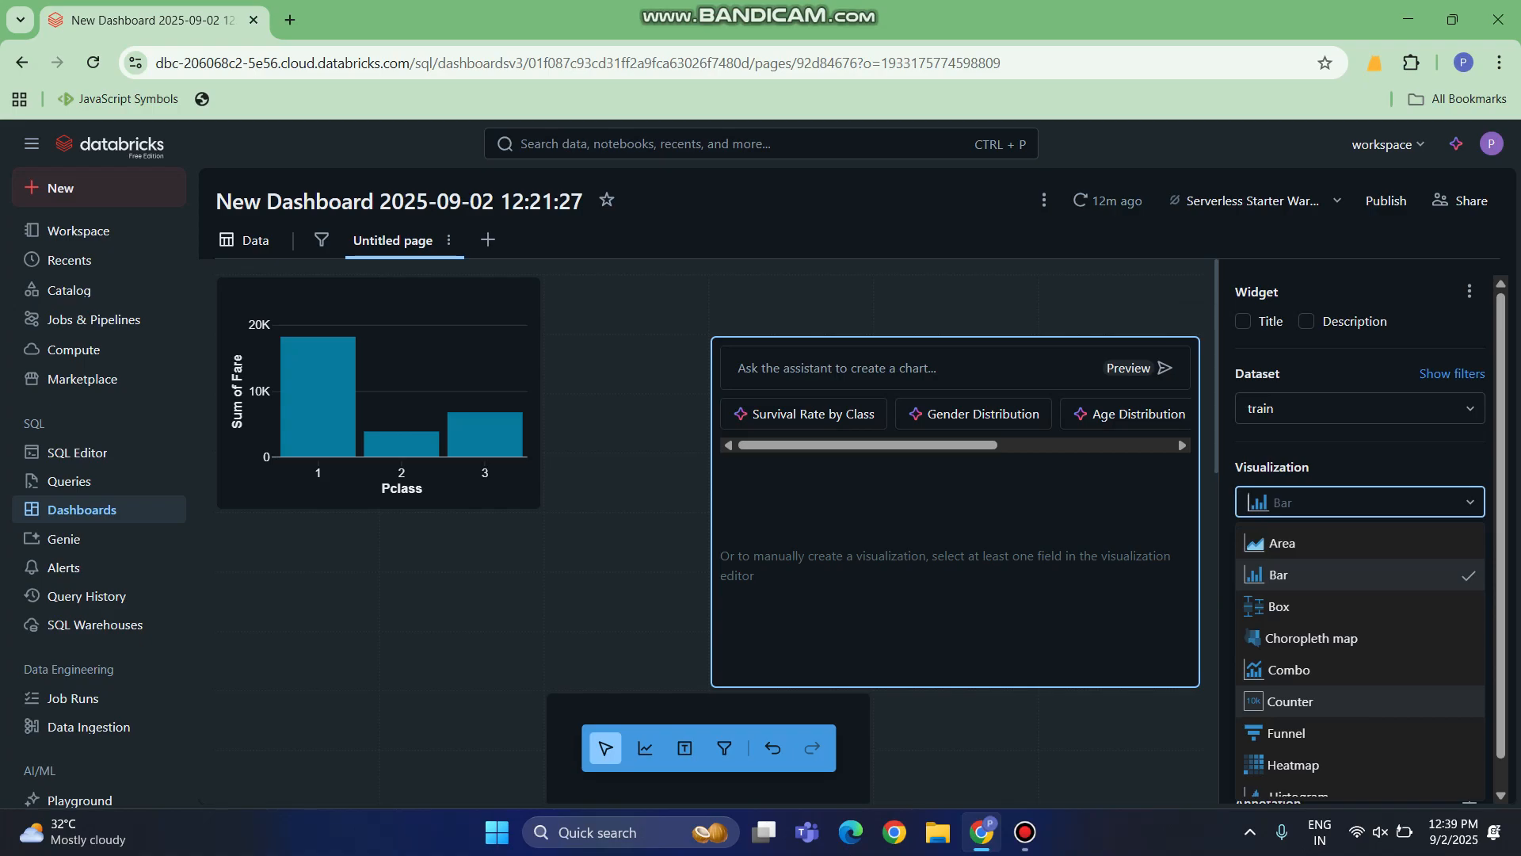
pyautogui.click(1307, 701)
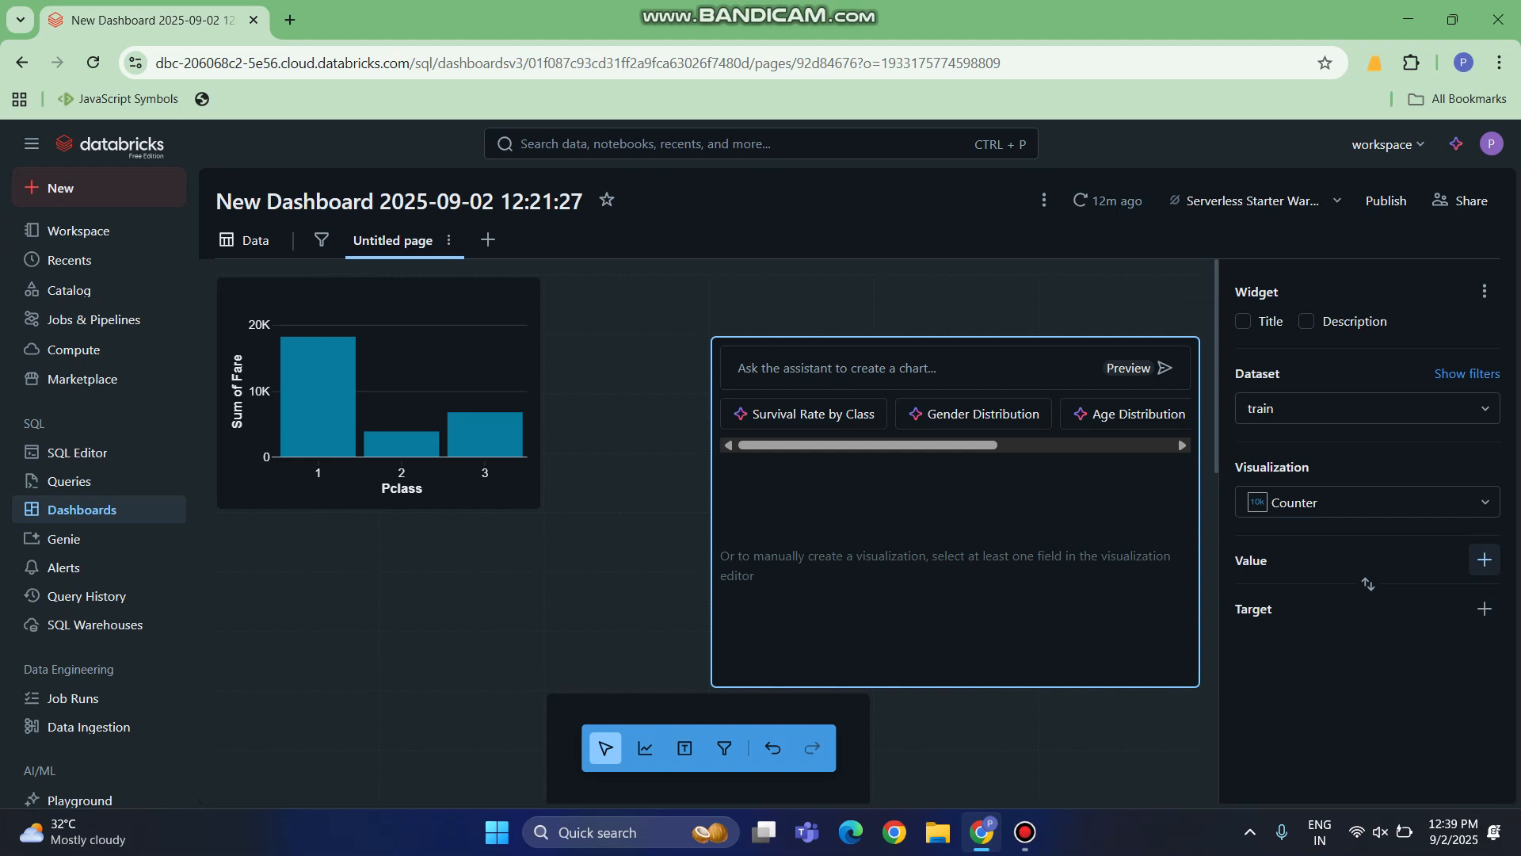
# Step: Set the new counter's value to the Survived field with the SUM transform
pyautogui.click(1485, 559)
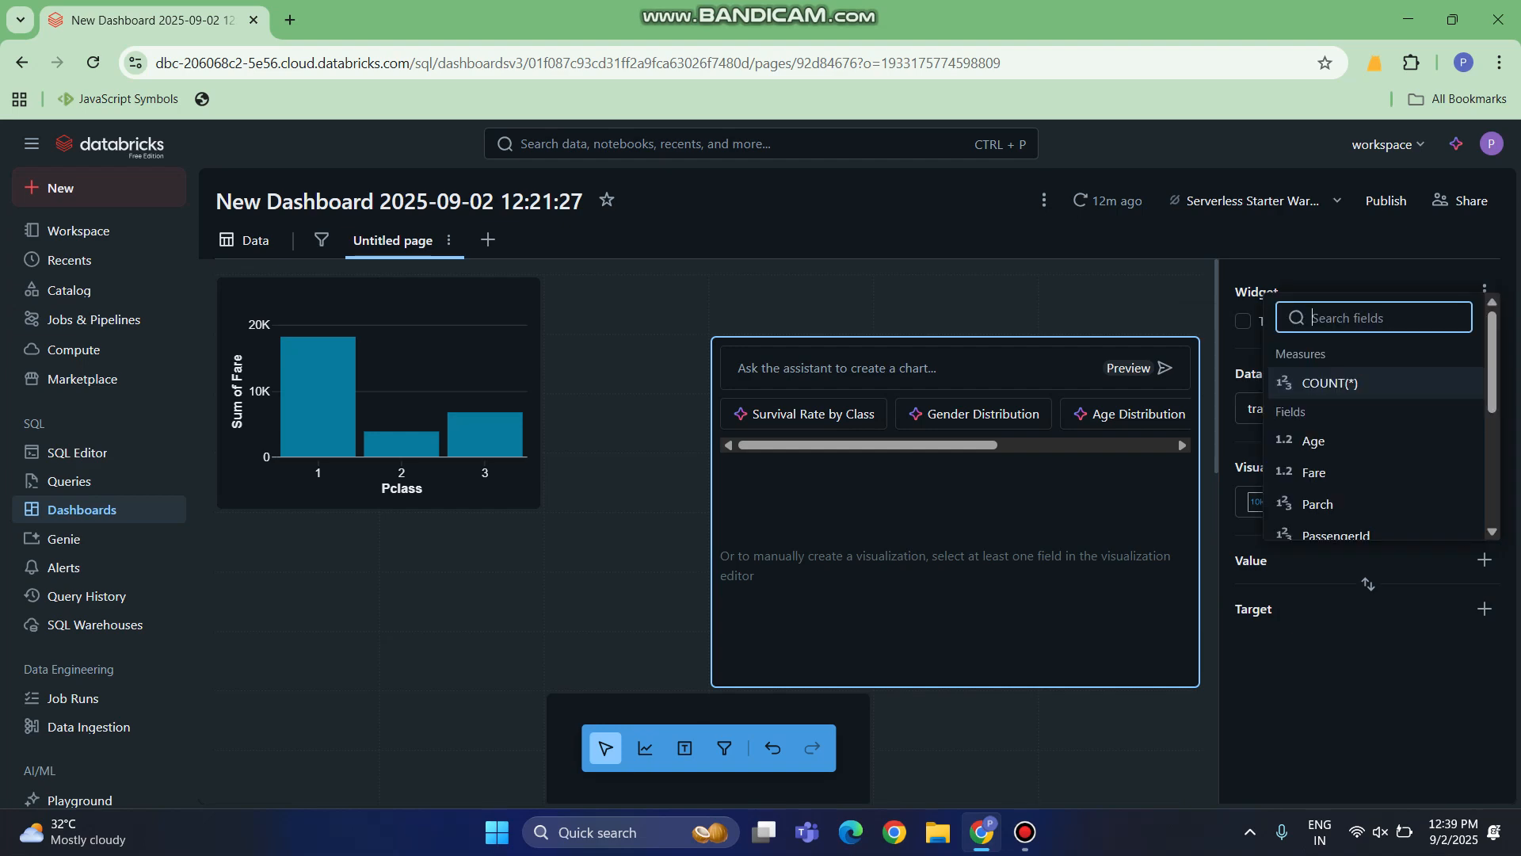
pyautogui.scroll(-3, 1379, 444)
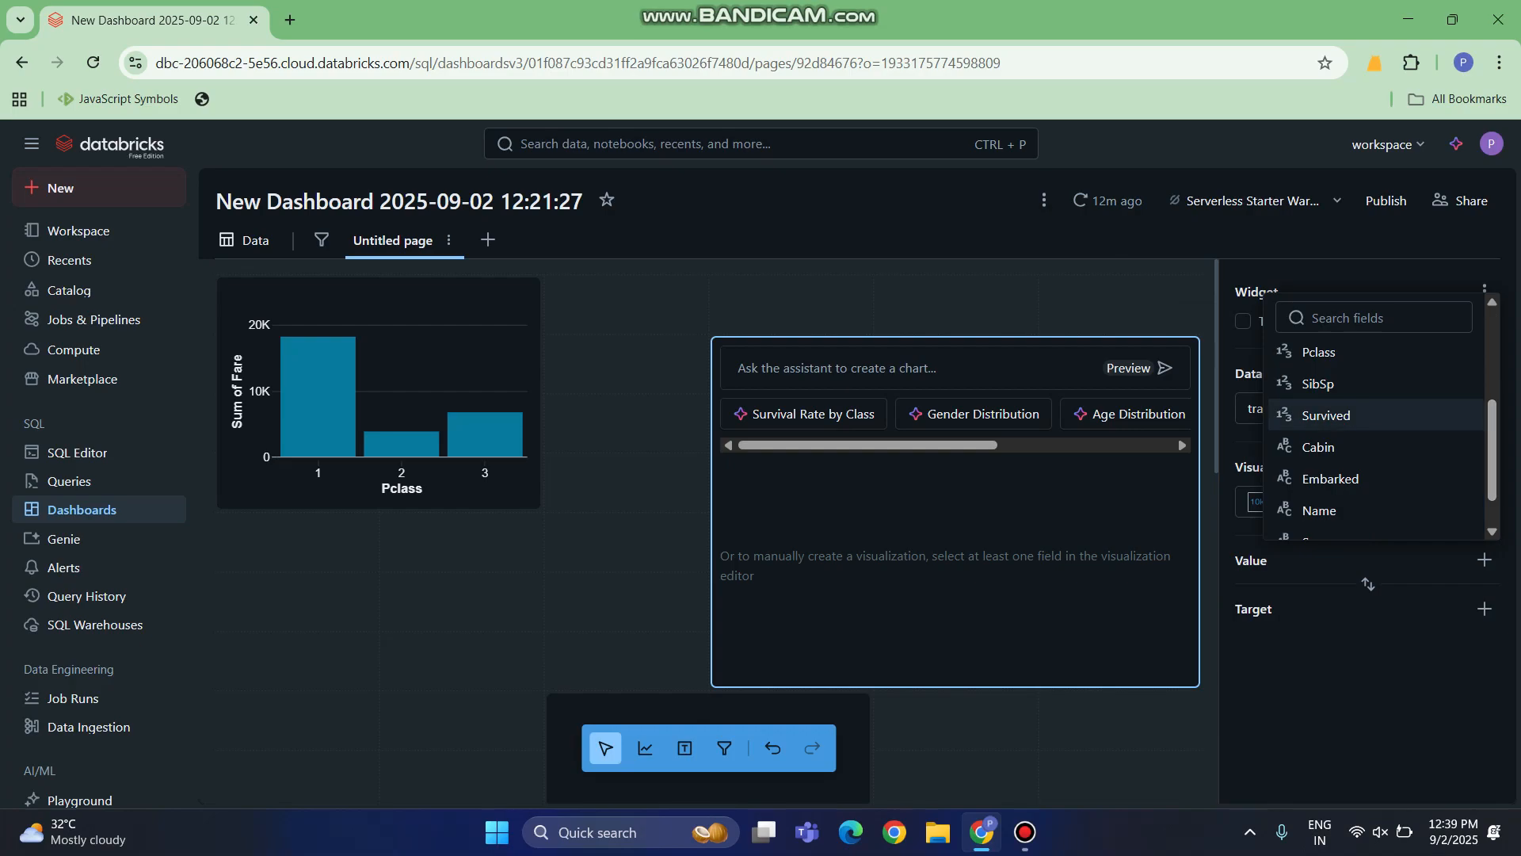
pyautogui.click(1418, 415)
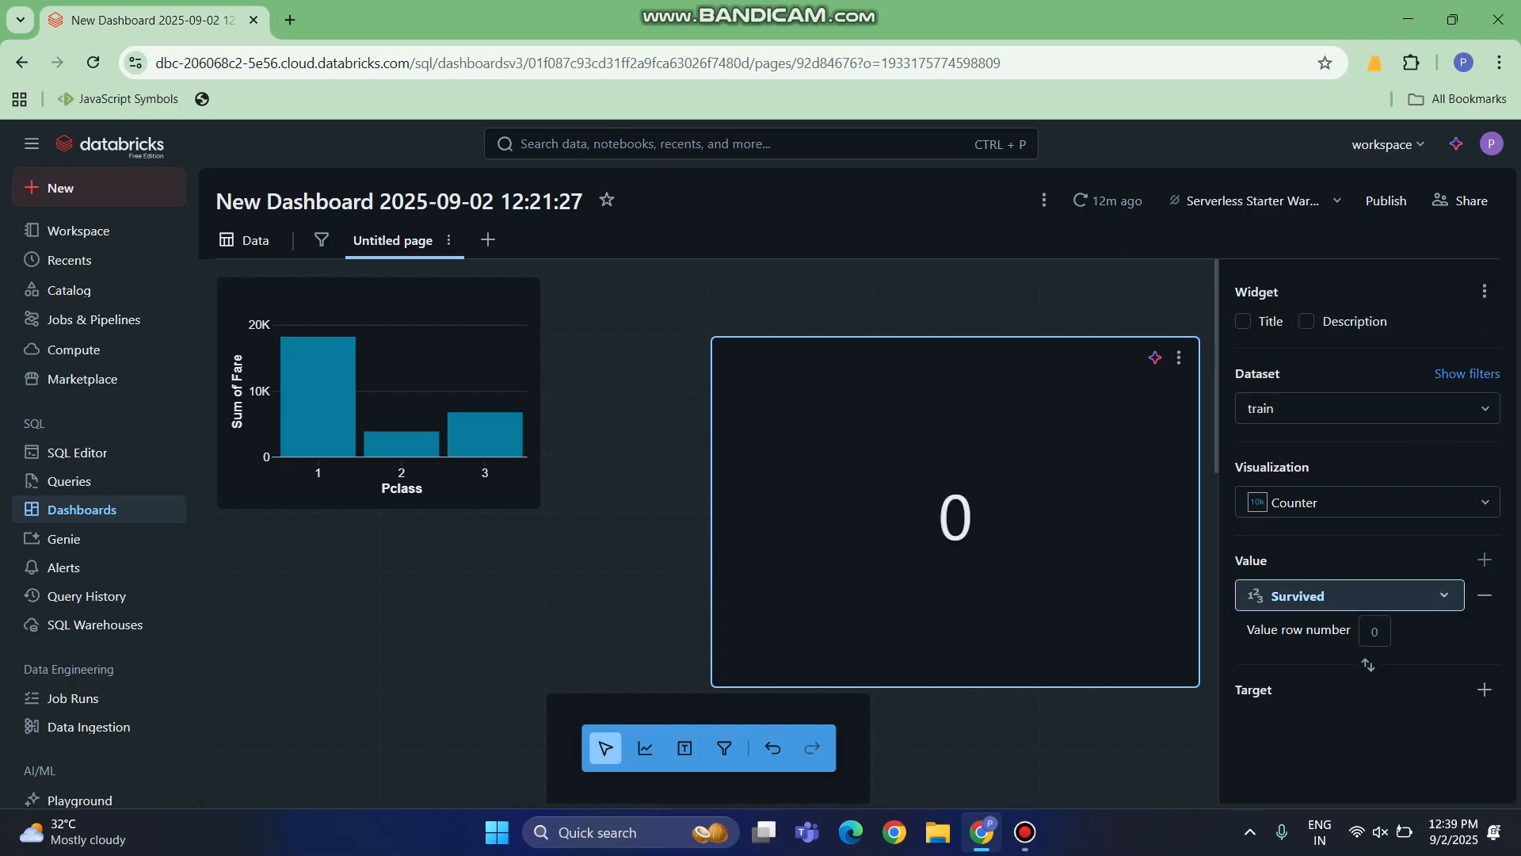
pyautogui.click(1331, 596)
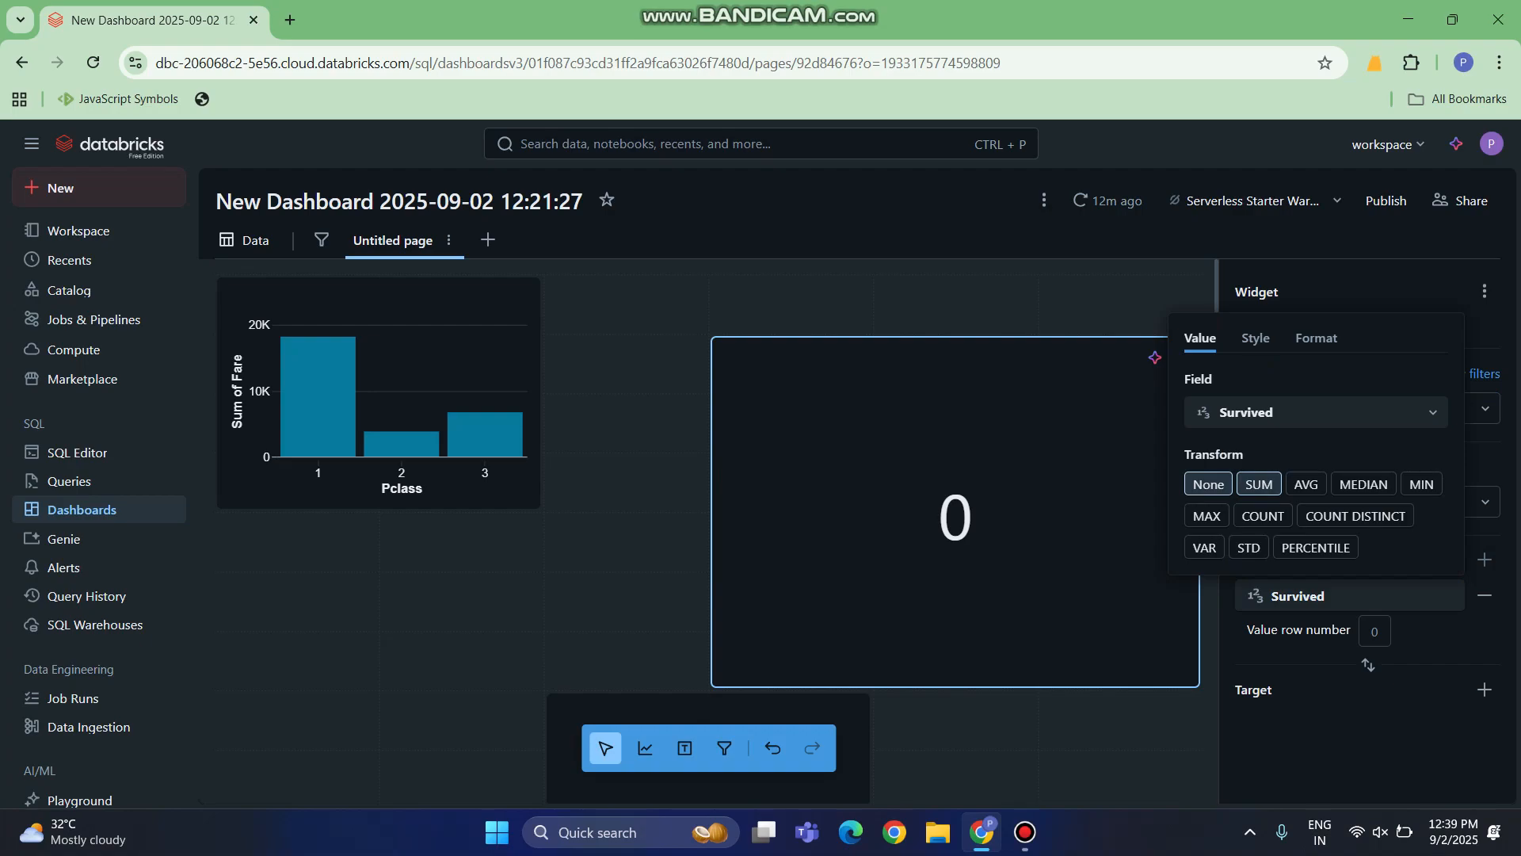
pyautogui.click(1259, 484)
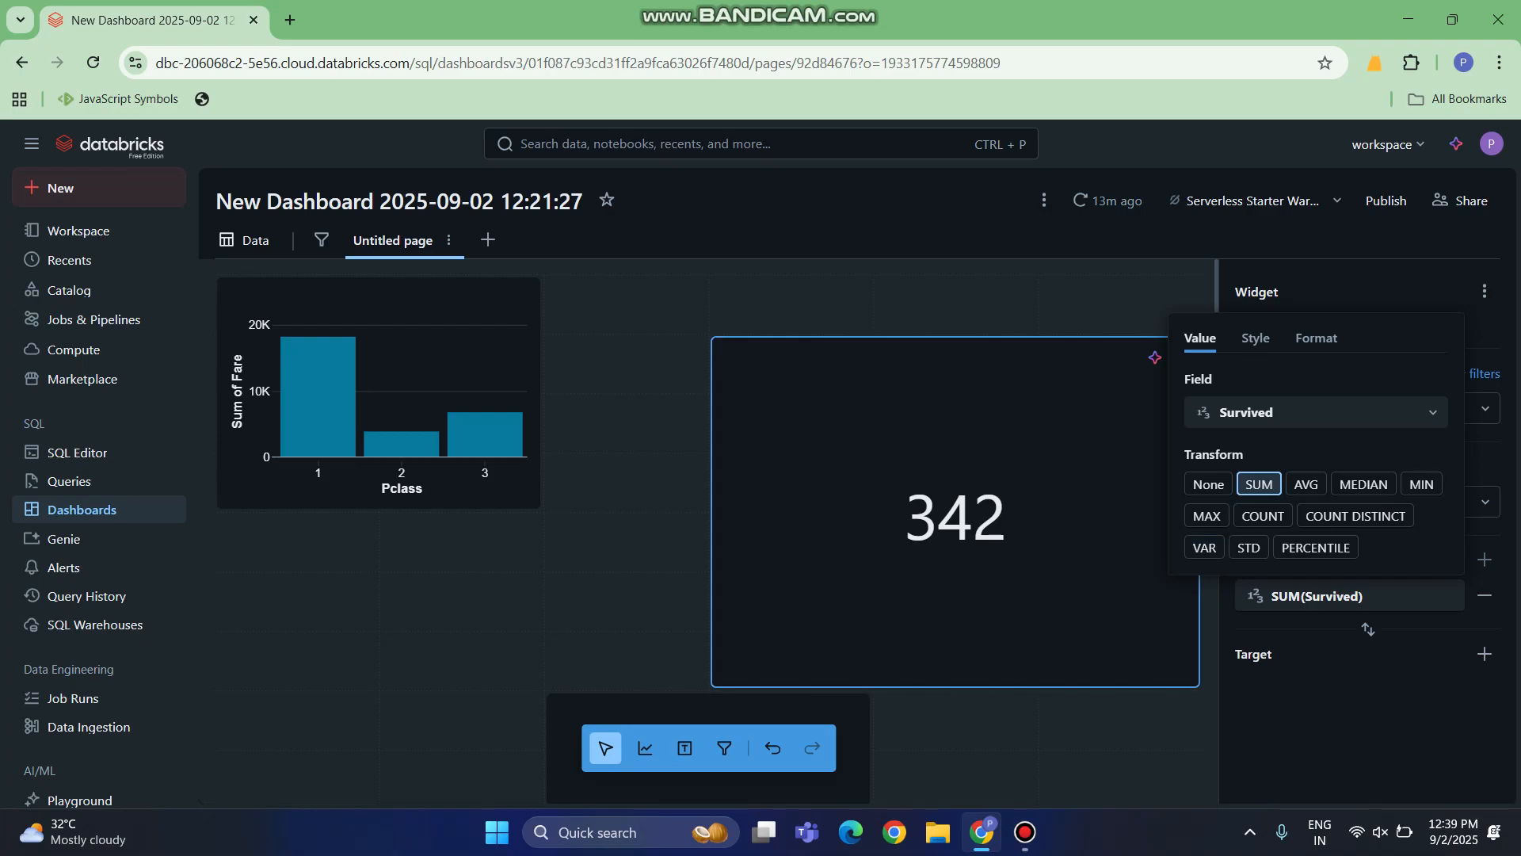
pyautogui.press('Escape')
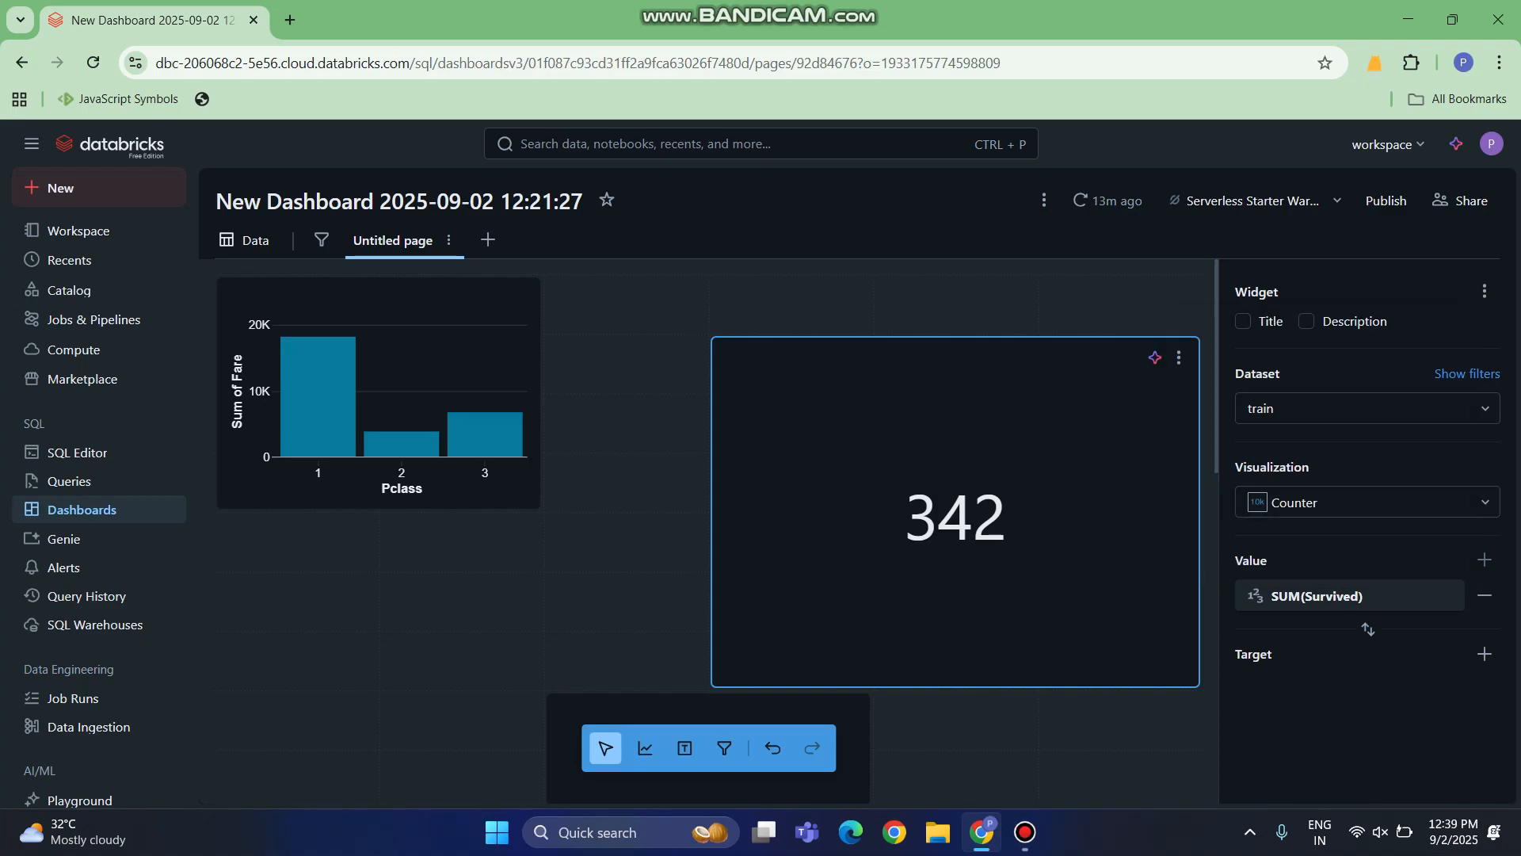
# Step: Move the Survived counter up beside the fare chart and shrink it to a small tile in the top row
pyautogui.moveTo(956, 475); pyautogui.dragTo(784, 416)
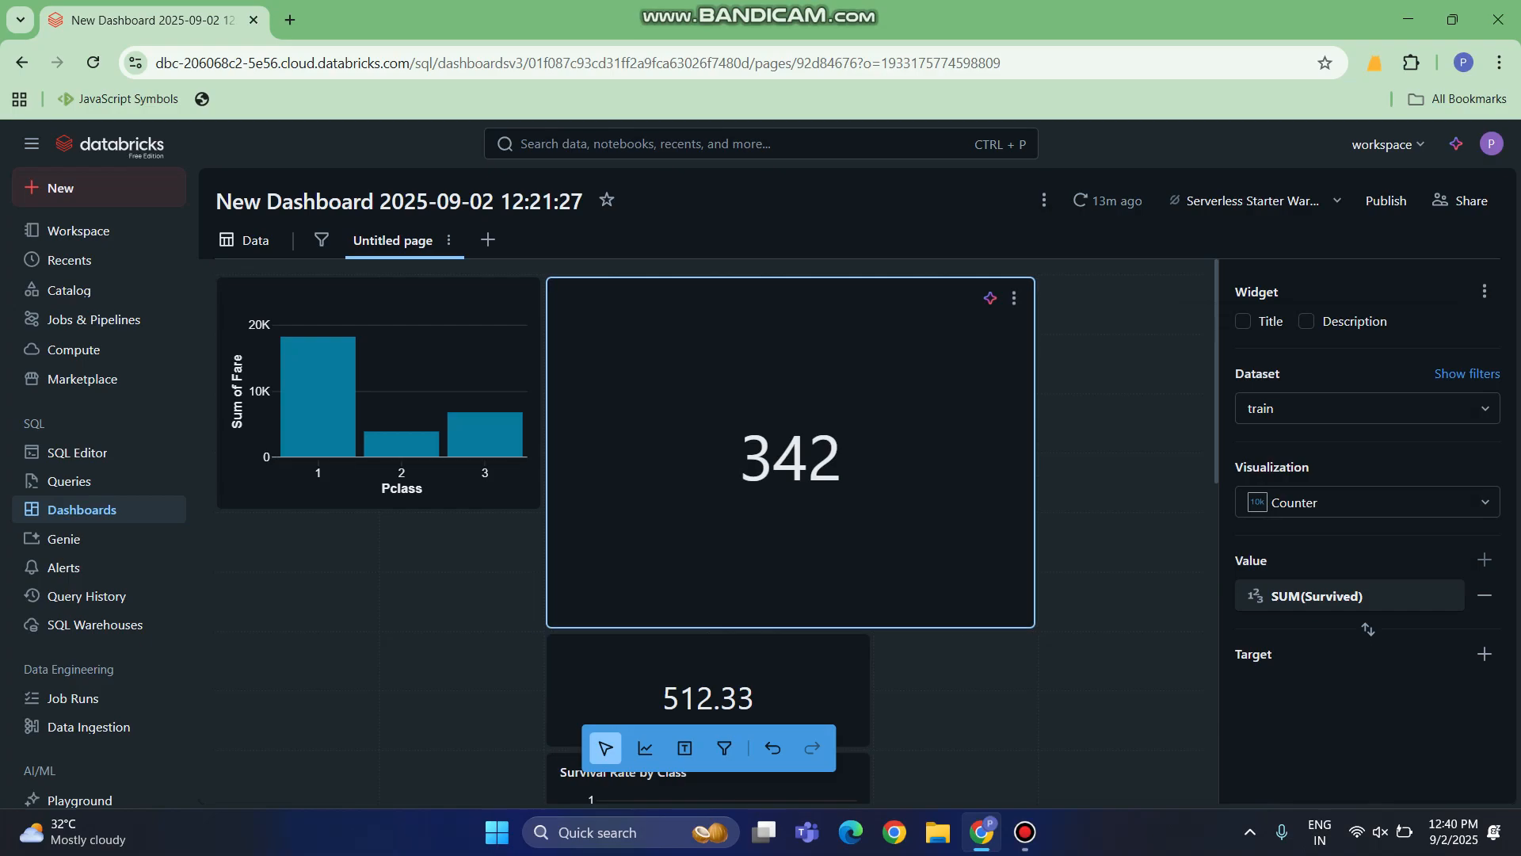
pyautogui.moveTo(547, 627); pyautogui.dragTo(725, 344)
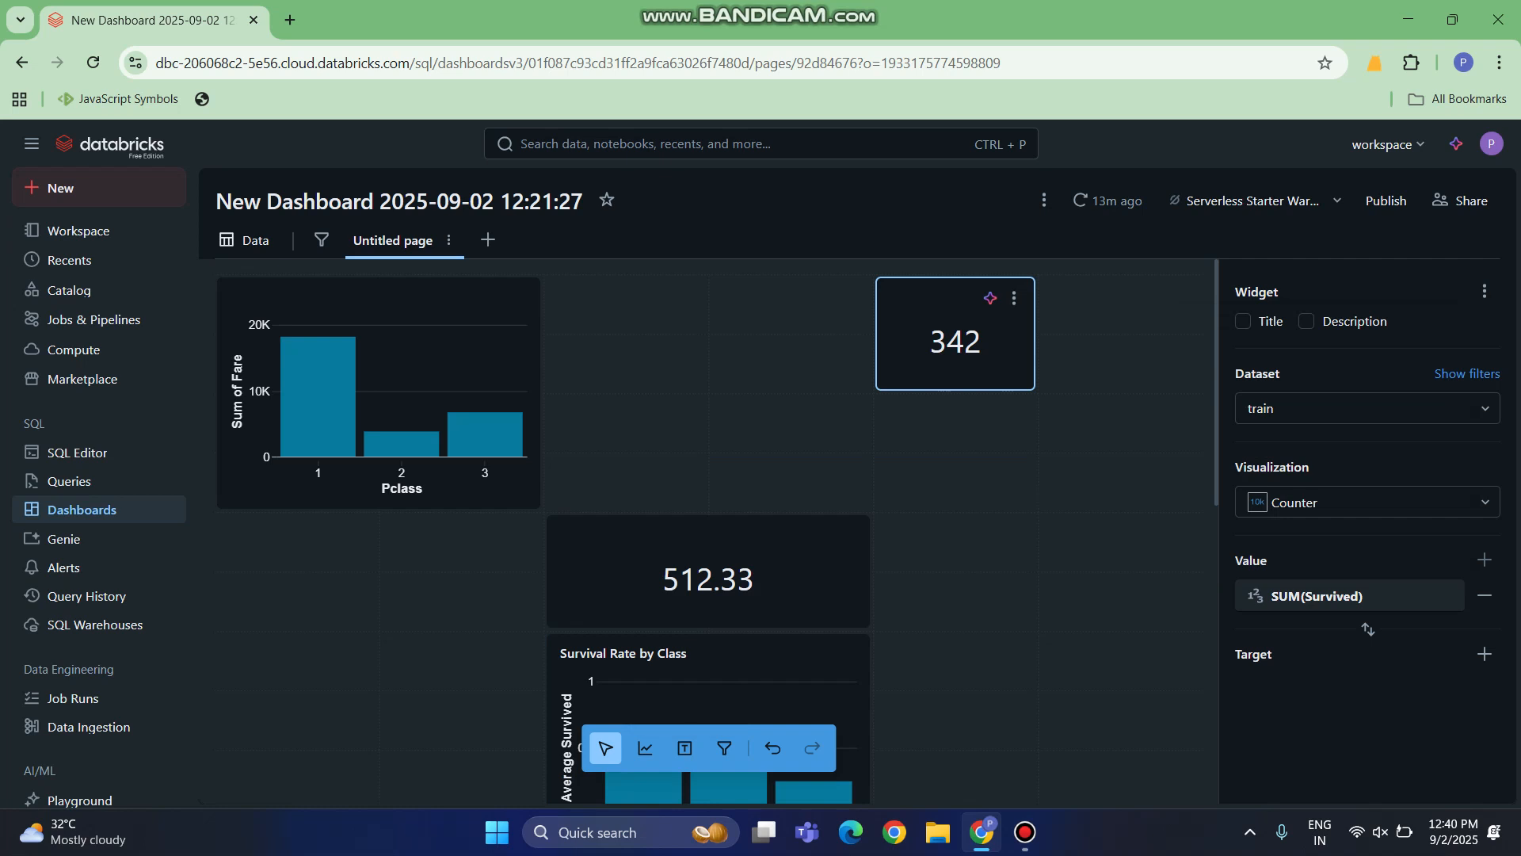
# Step: Add a full-width text box below the Survived counter and enter the text "Titan Dashboard"
pyautogui.click(684, 748)
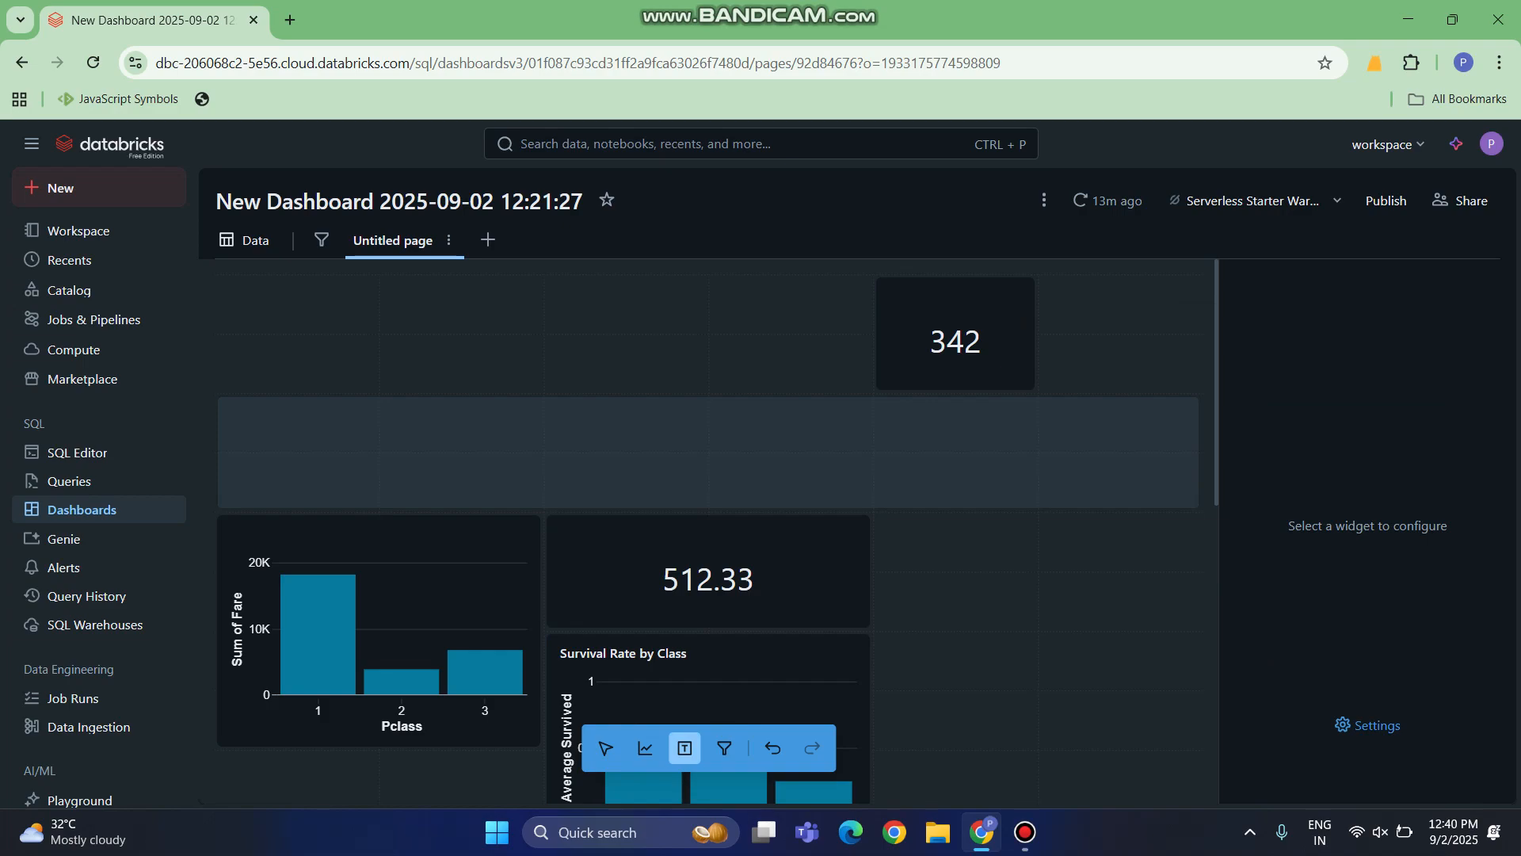
pyautogui.click(708, 453)
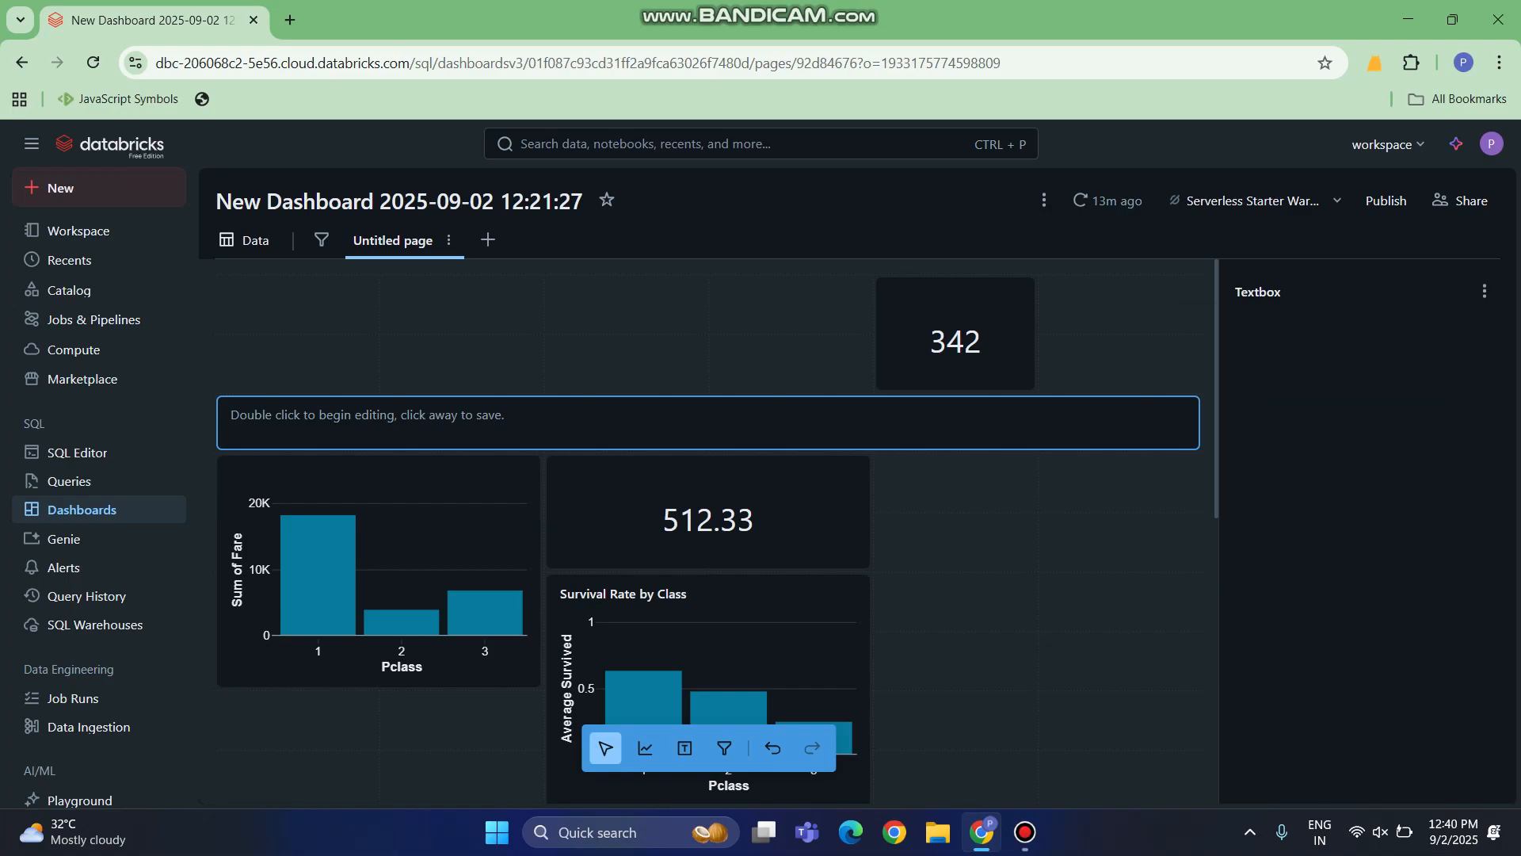
pyautogui.doubleClick(708, 423)
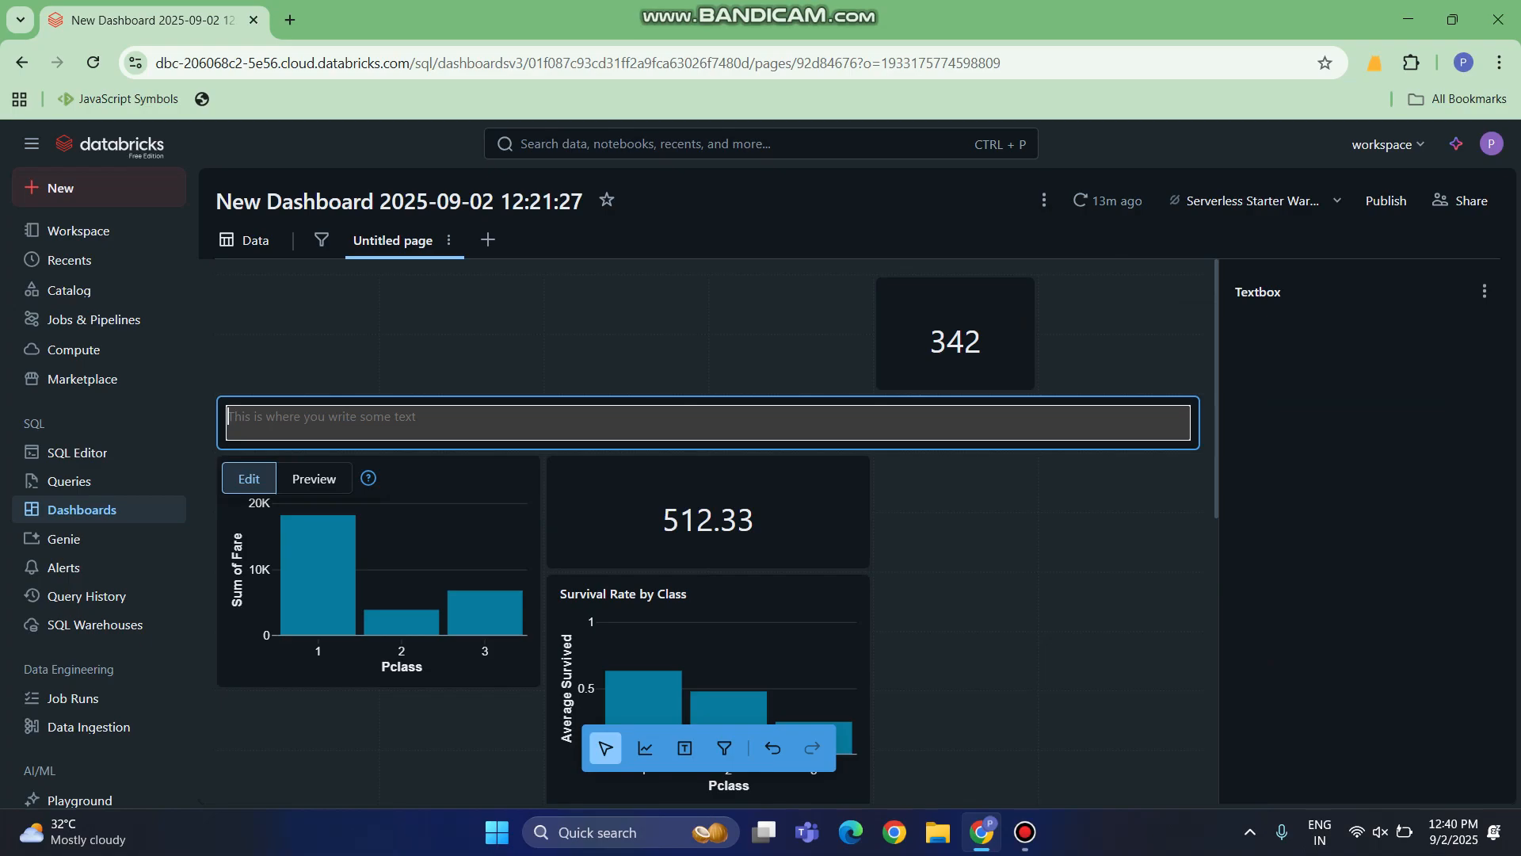
pyautogui.write('Titan su')
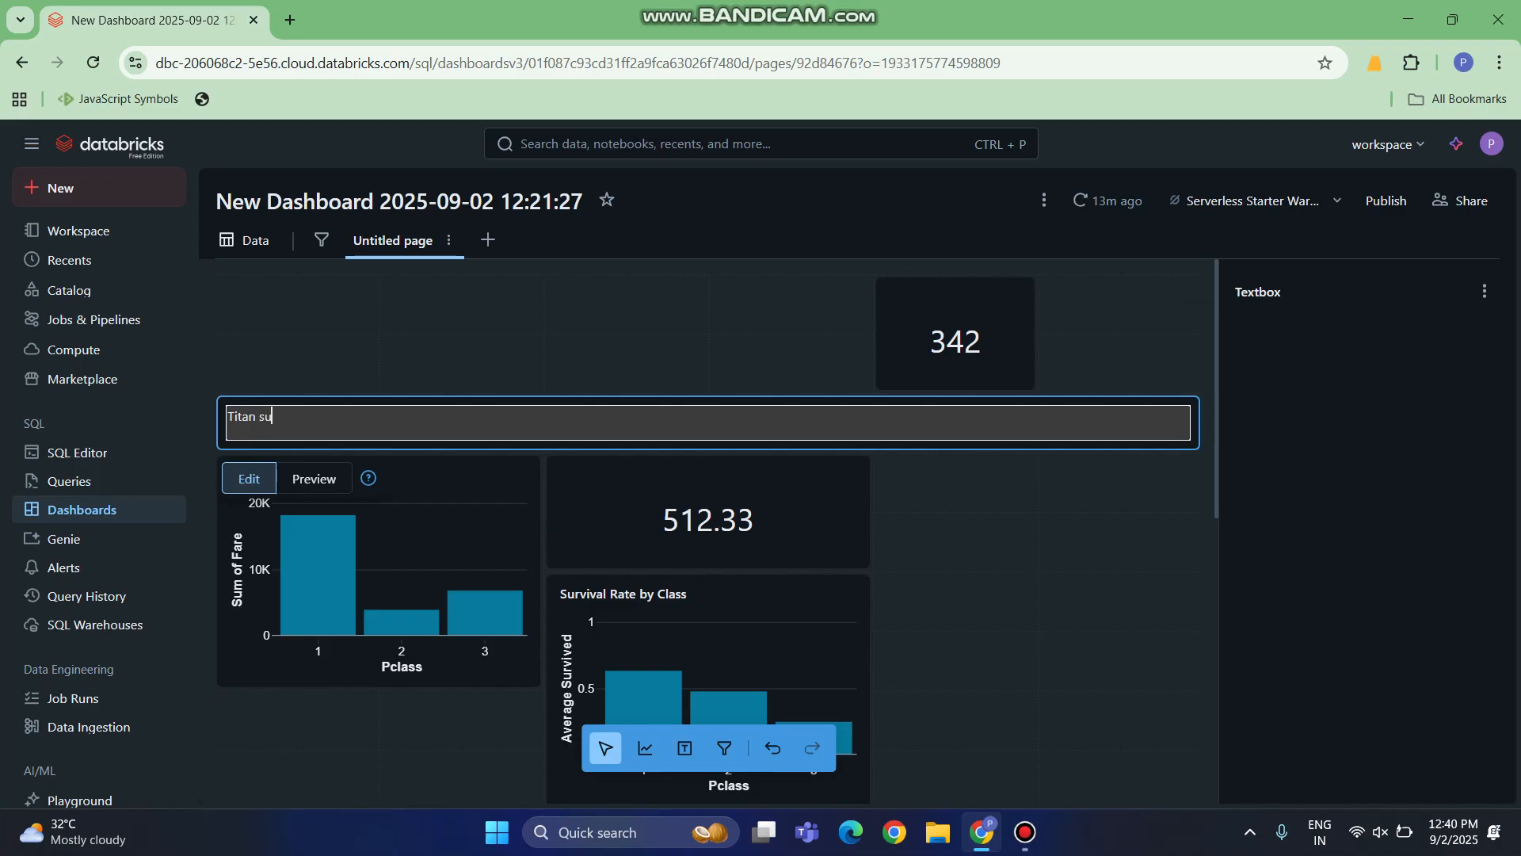
pyautogui.write('rvived')
pyautogui.press('BackSpace')
pyautogui.press('BackSpace')
pyautogui.press('BackSpace')
pyautogui.write('Dashboard')
pyautogui.press('BackSpace')
pyautogui.hotkey('ctrl', 'a')
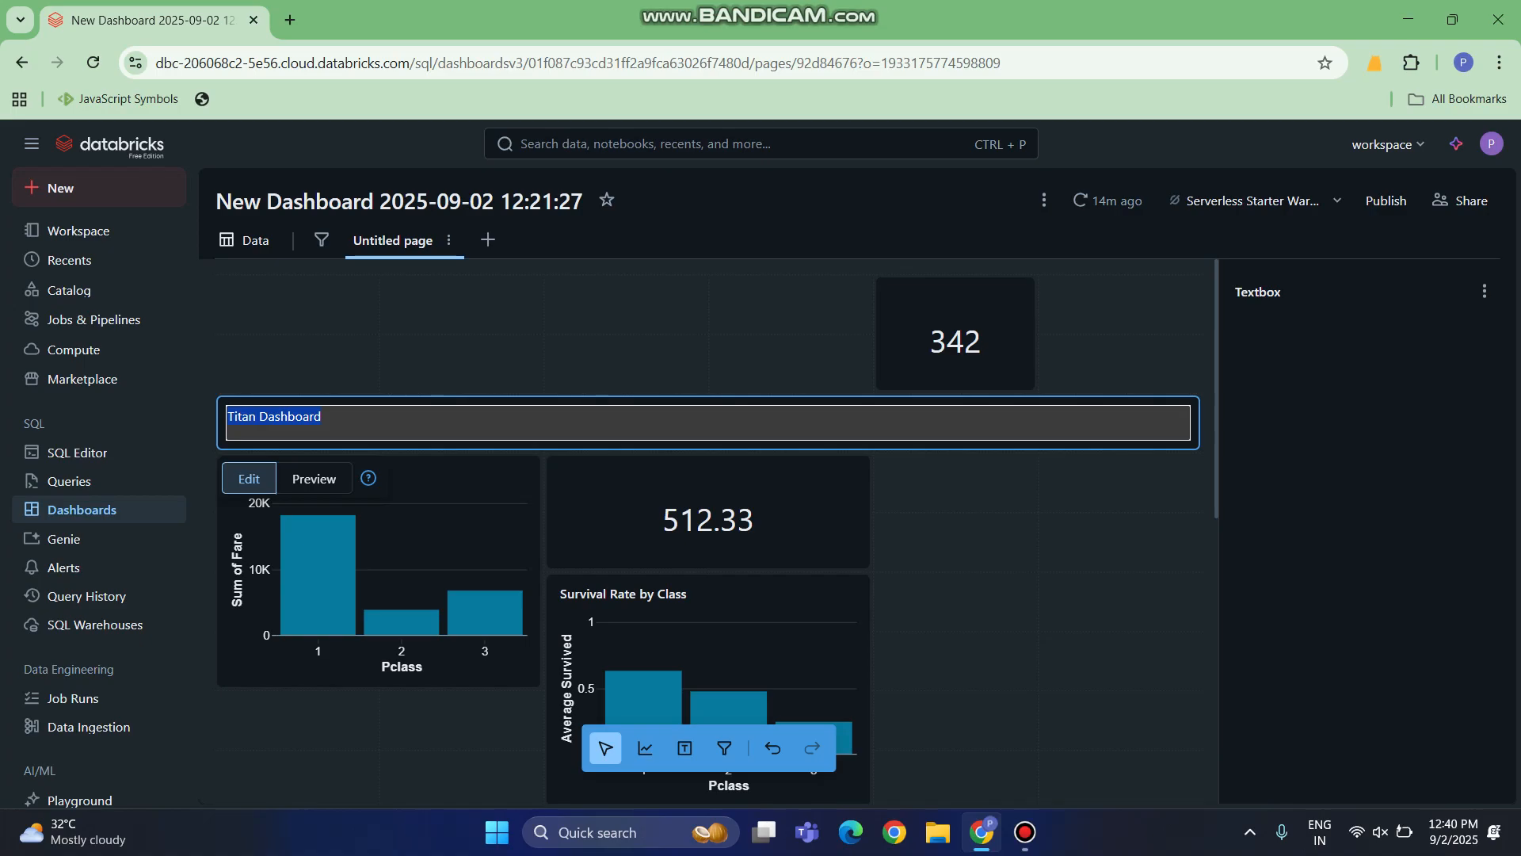
pyautogui.rightClick(300, 417)
pyautogui.press('Escape')
pyautogui.click(257, 476)
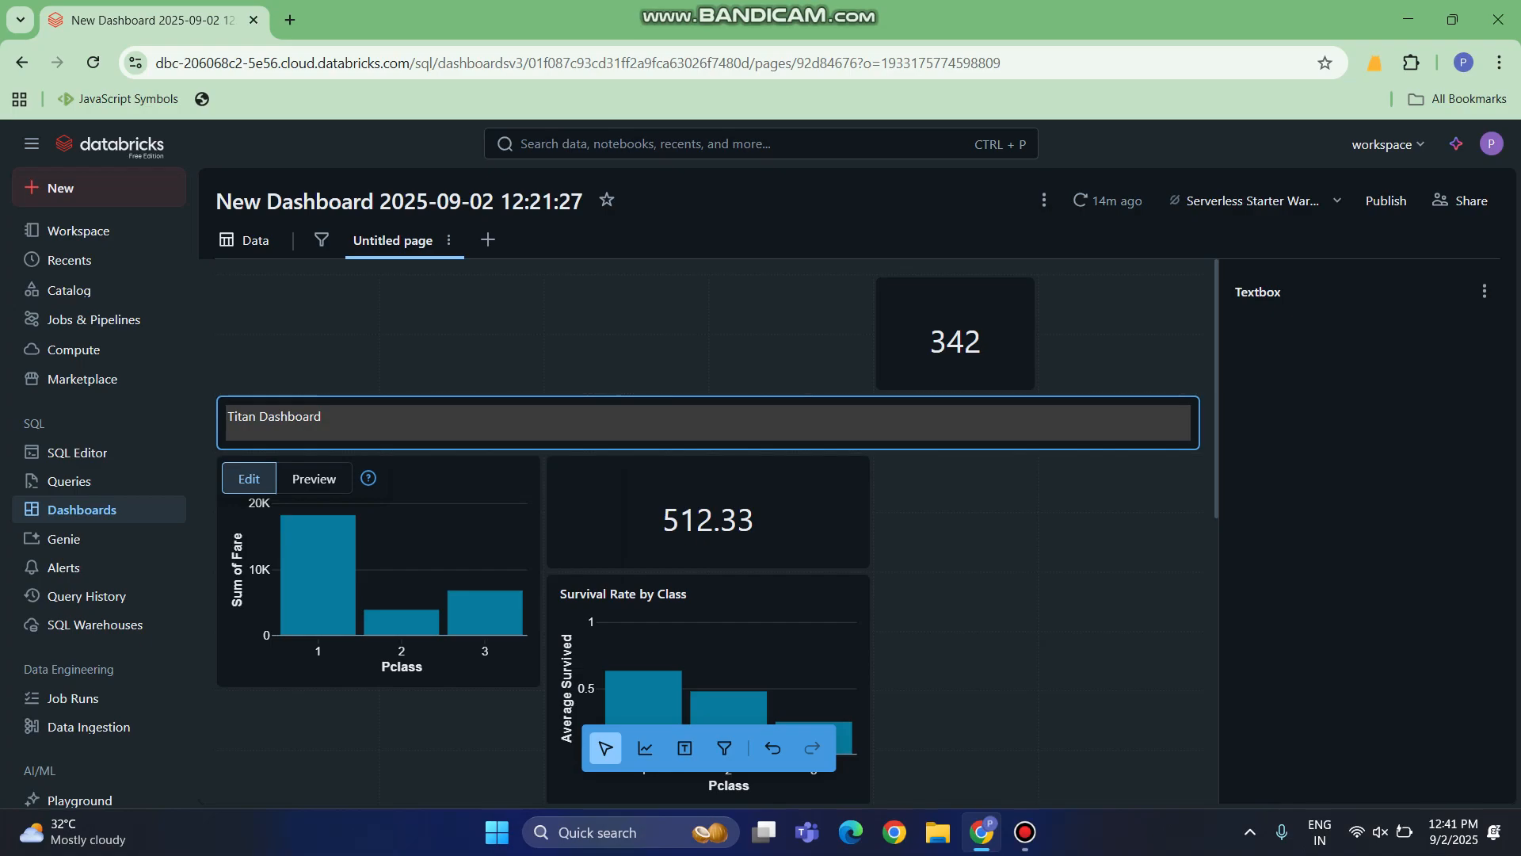
pyautogui.tripleClick(287, 418)
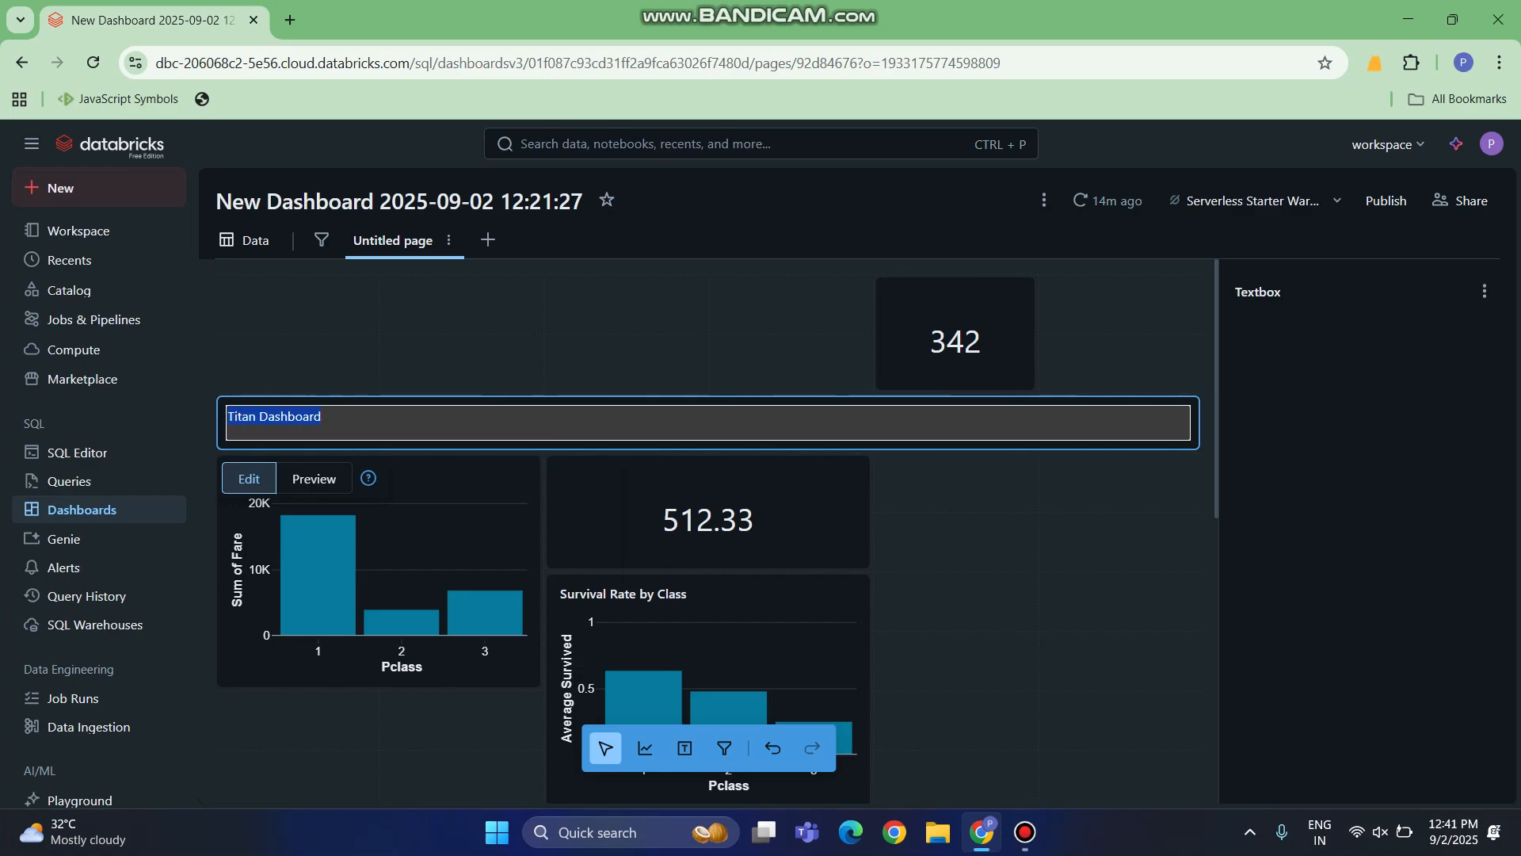
pyautogui.moveTo(301, 418); pyautogui.dragTo(201, 413)
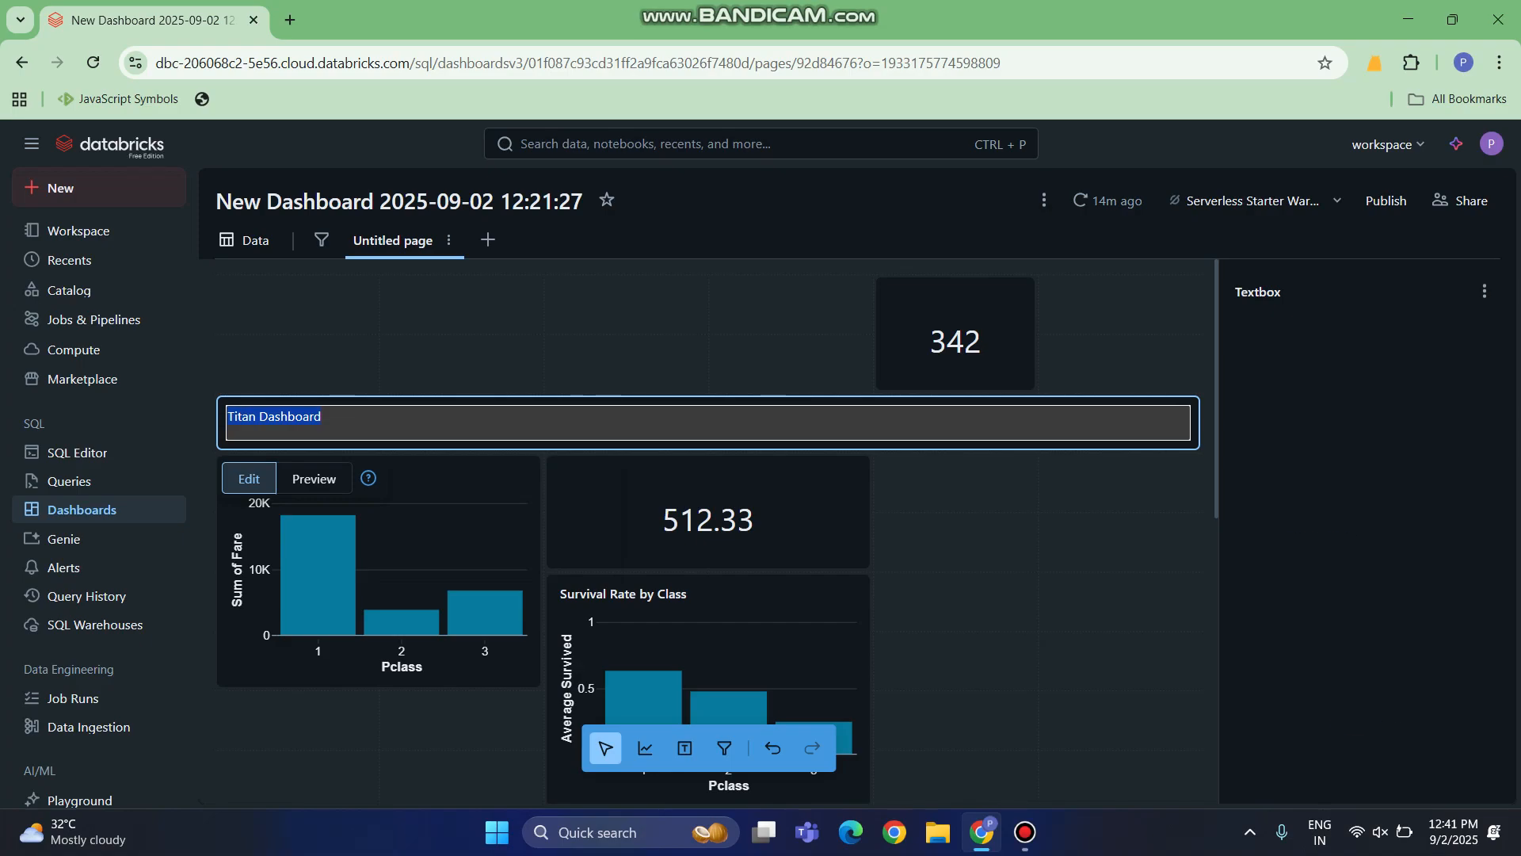
pyautogui.press('Escape')
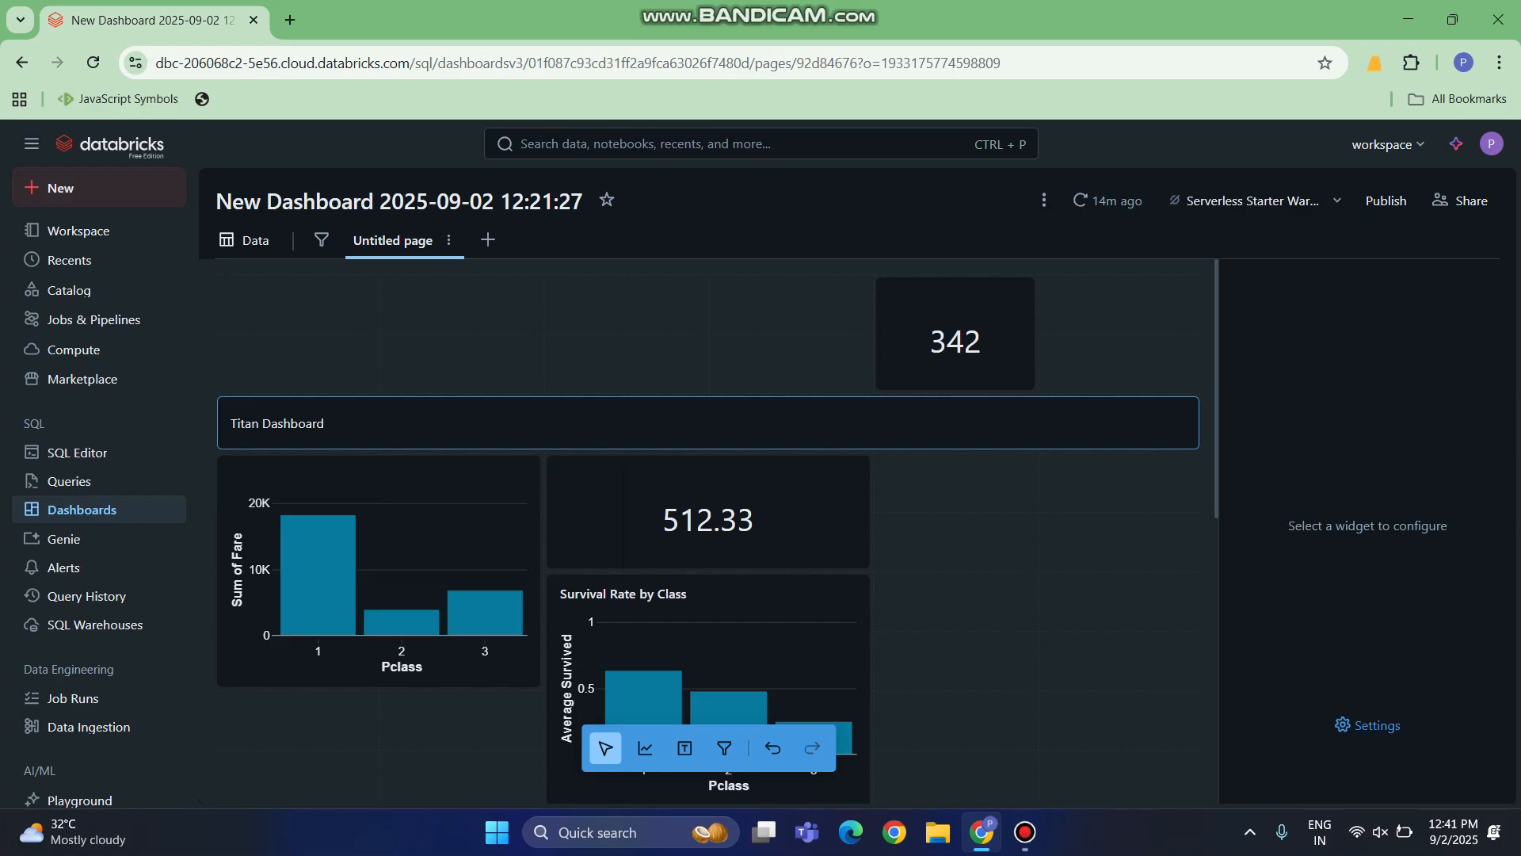
# Step: Open the border colour picker for the "Titan Dashboard" text box
pyautogui.click(325, 423)
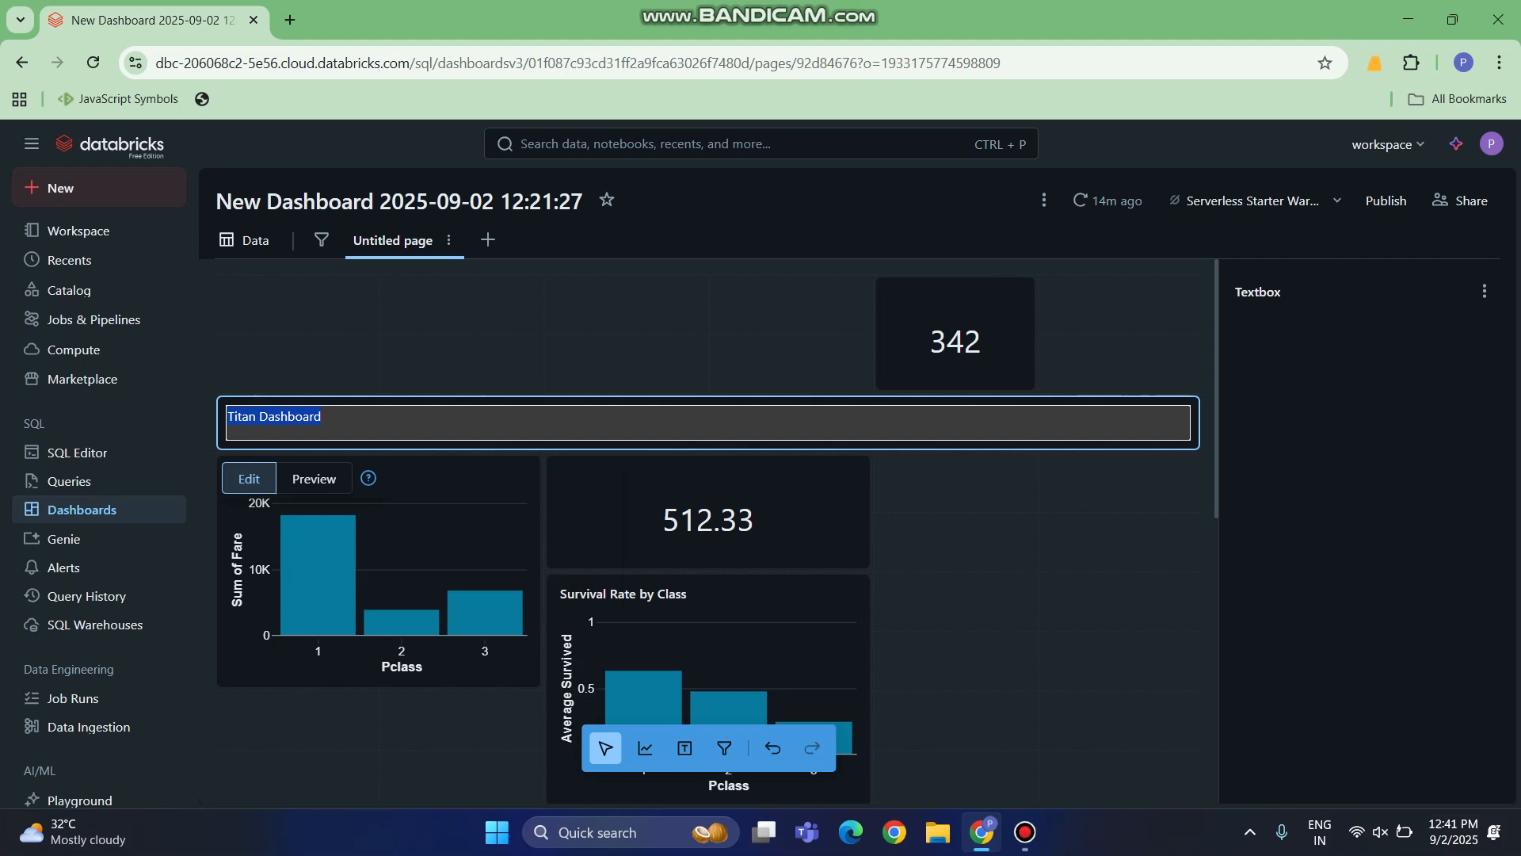
pyautogui.click(1483, 291)
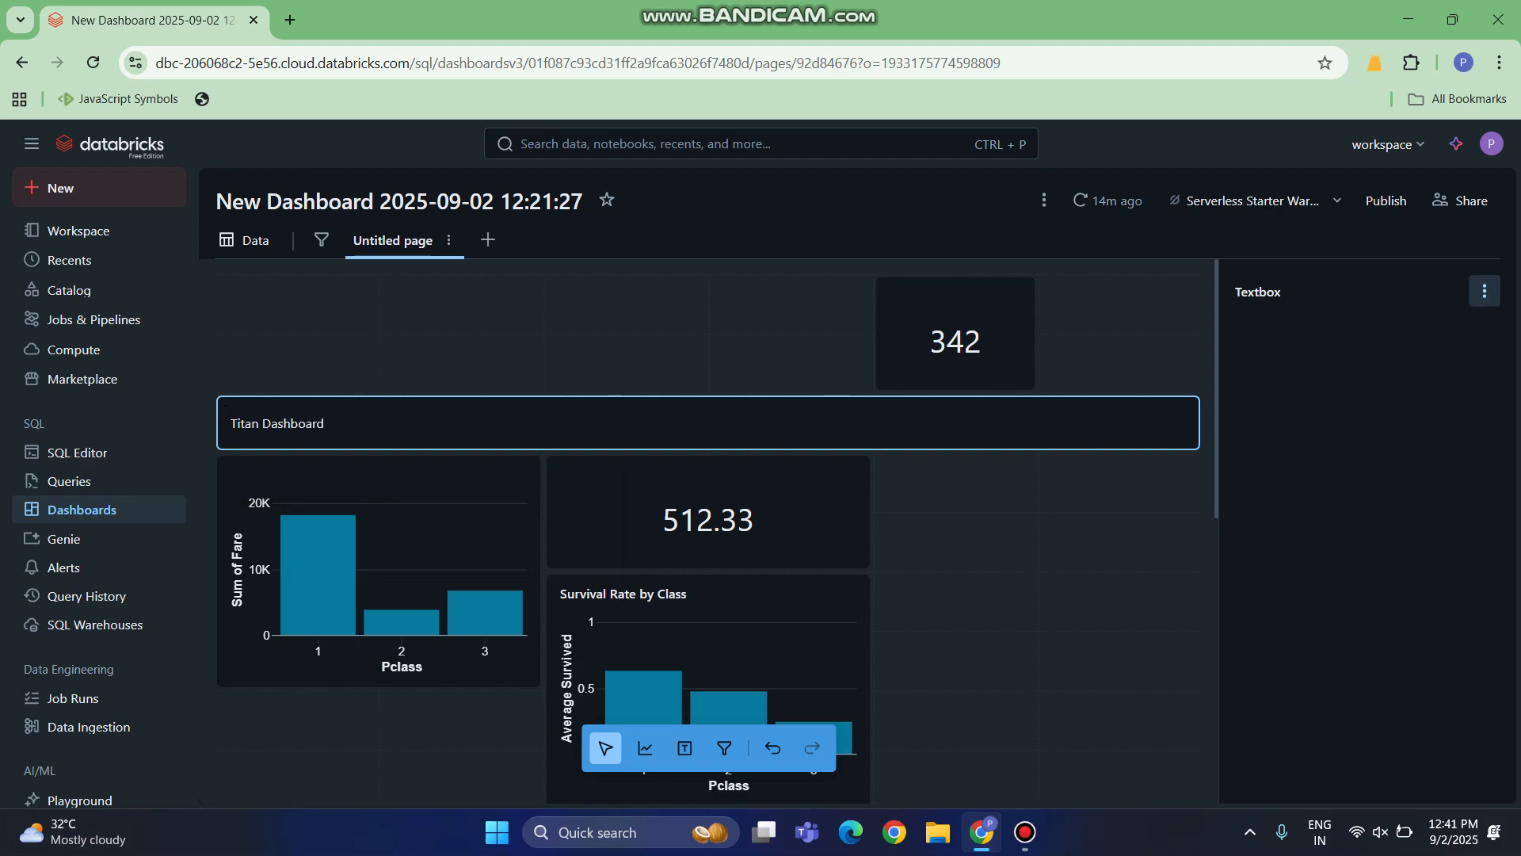
pyautogui.click(1484, 291)
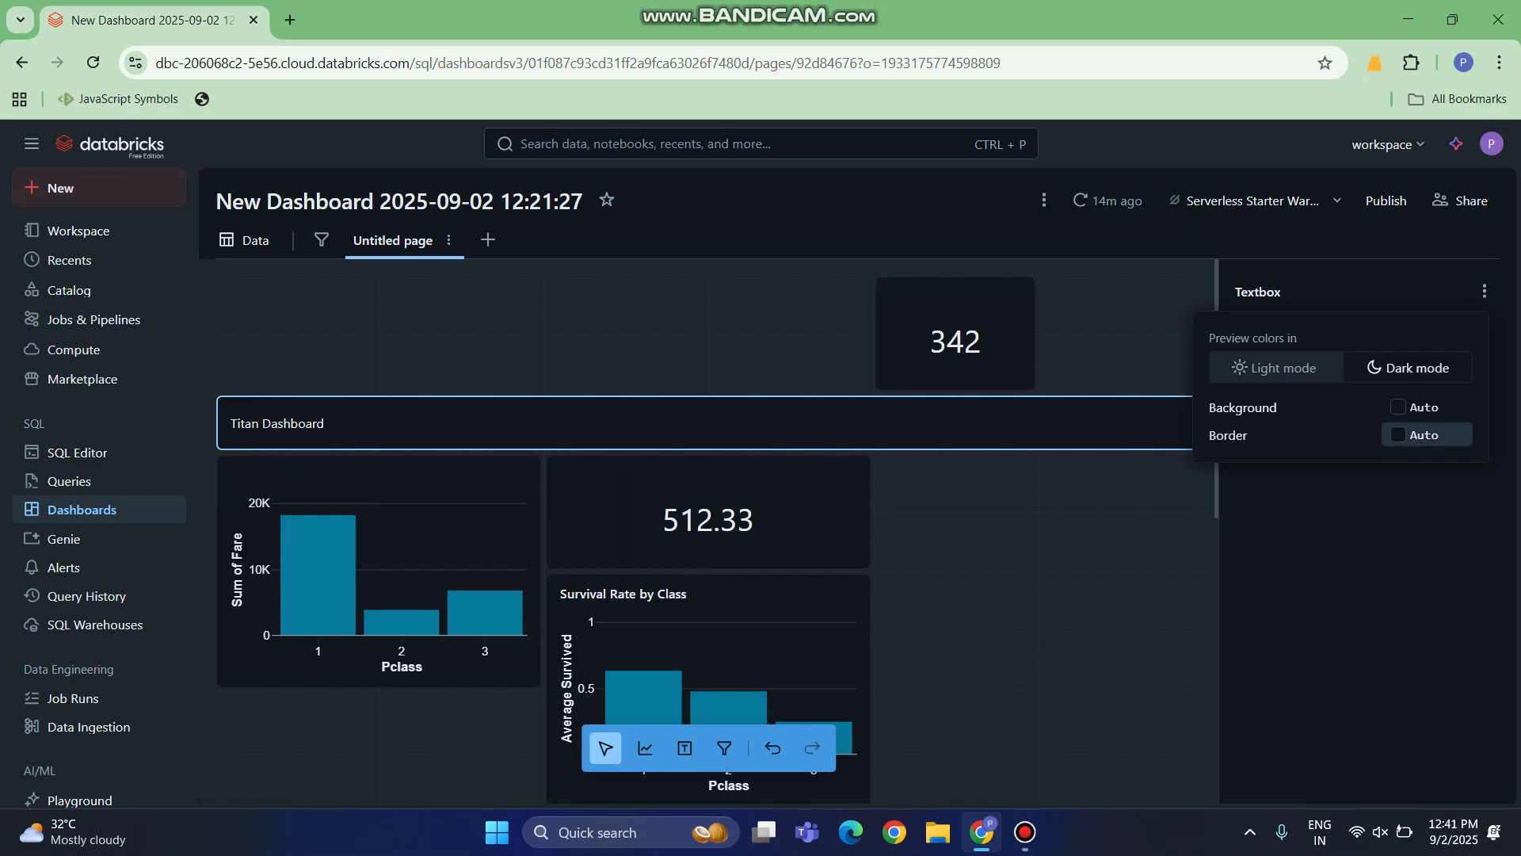
pyautogui.click(1426, 434)
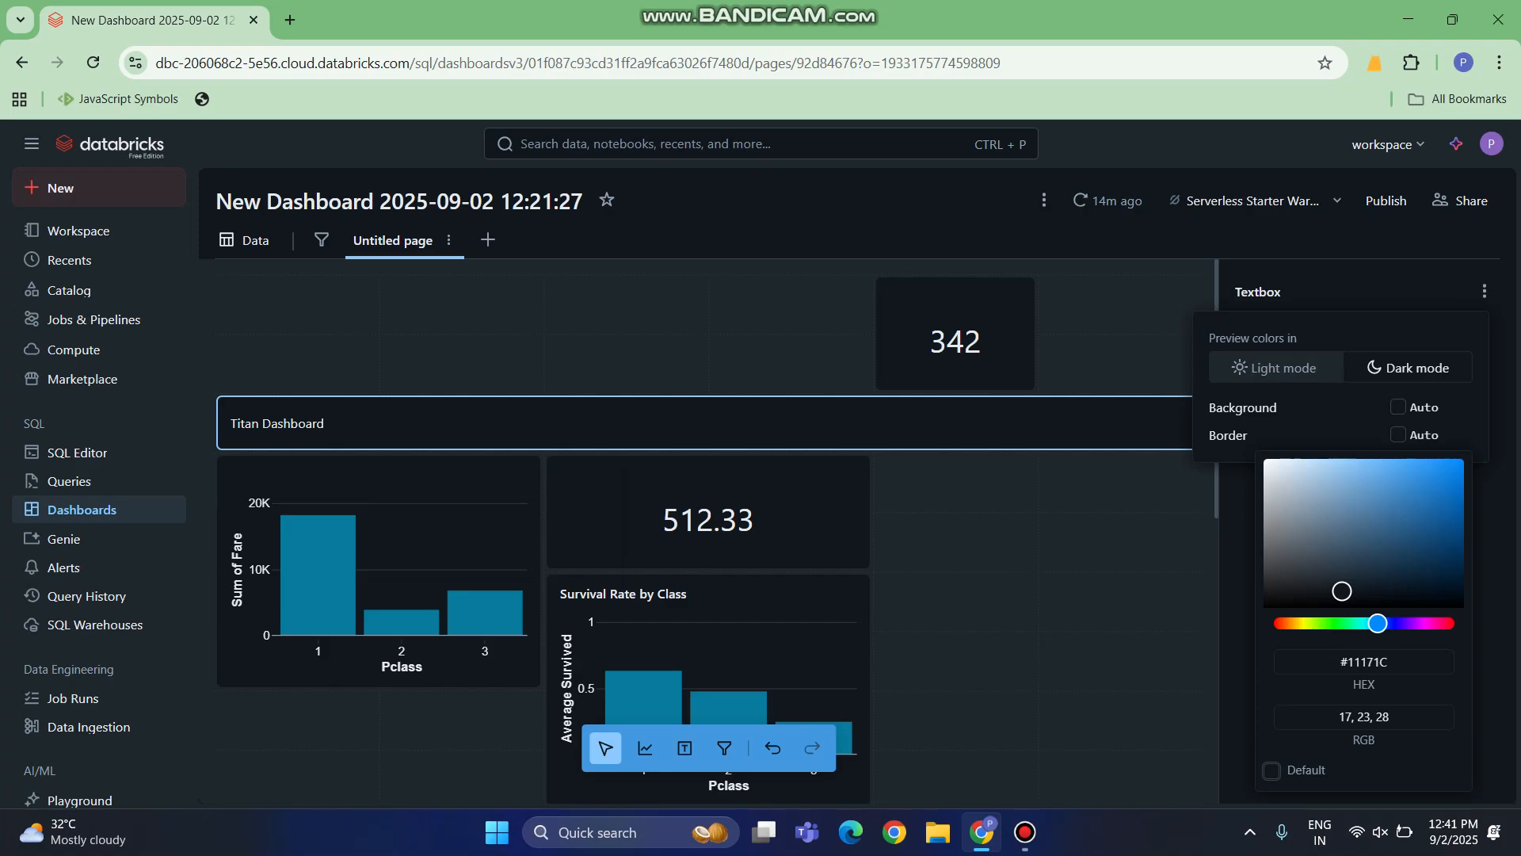